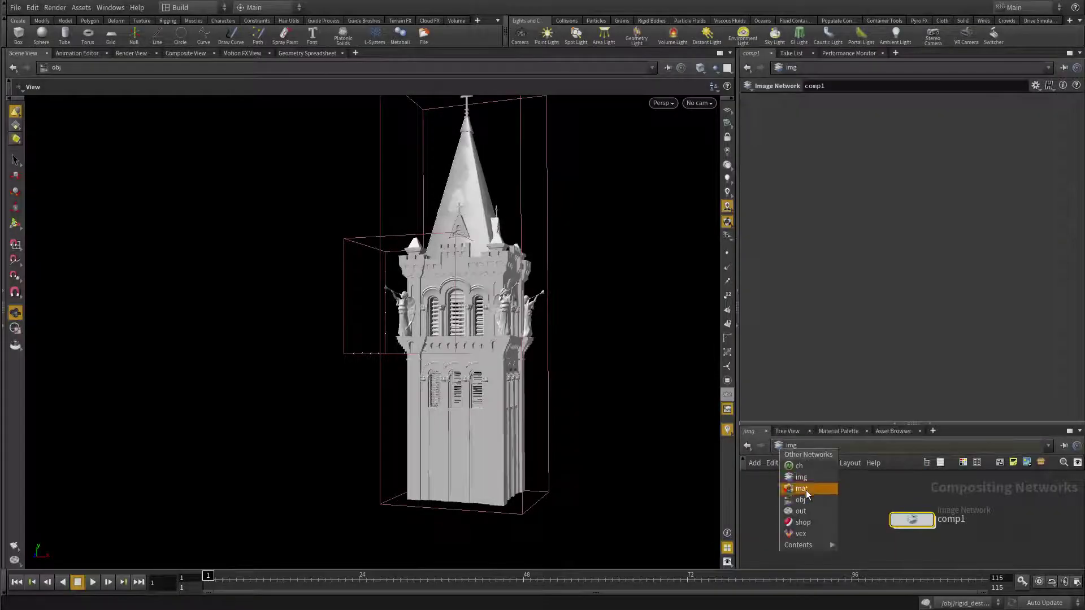
Step: Go from the image network to the object level and open the smoke_sim dynamics network
left_click(808, 499)
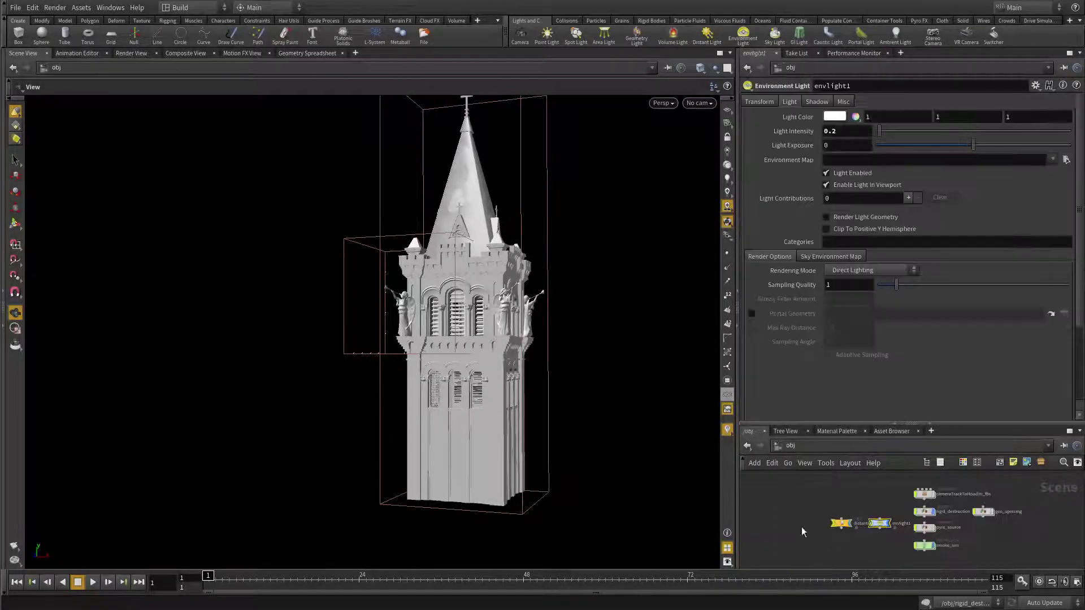
scroll(846, 542, "up", 6)
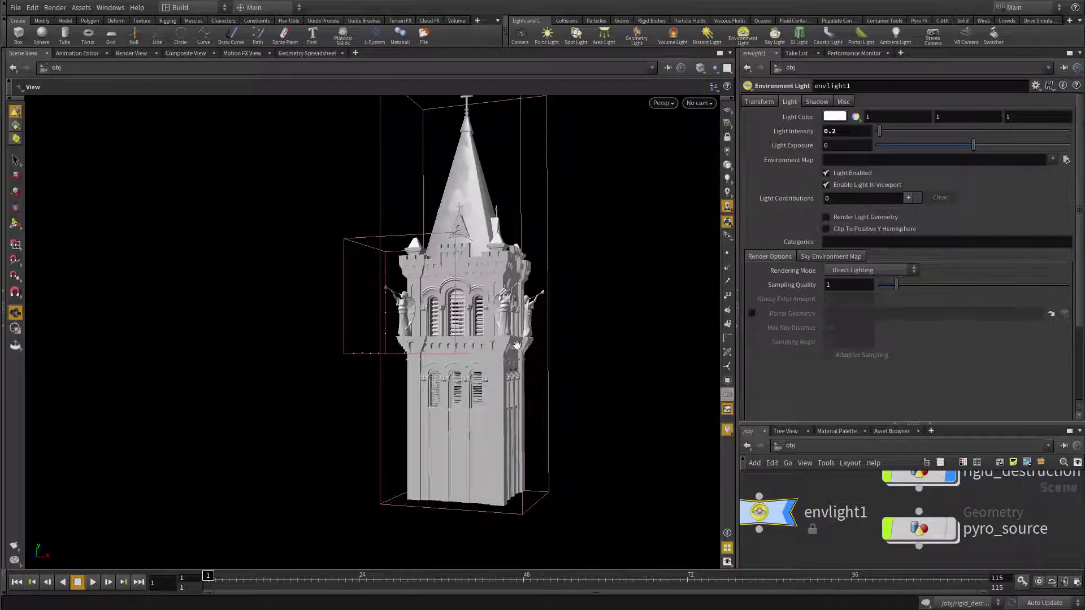
middle_click_drag(982, 516, 905, 472)
middle_click_drag(874, 539, 889, 501)
double_click(867, 519)
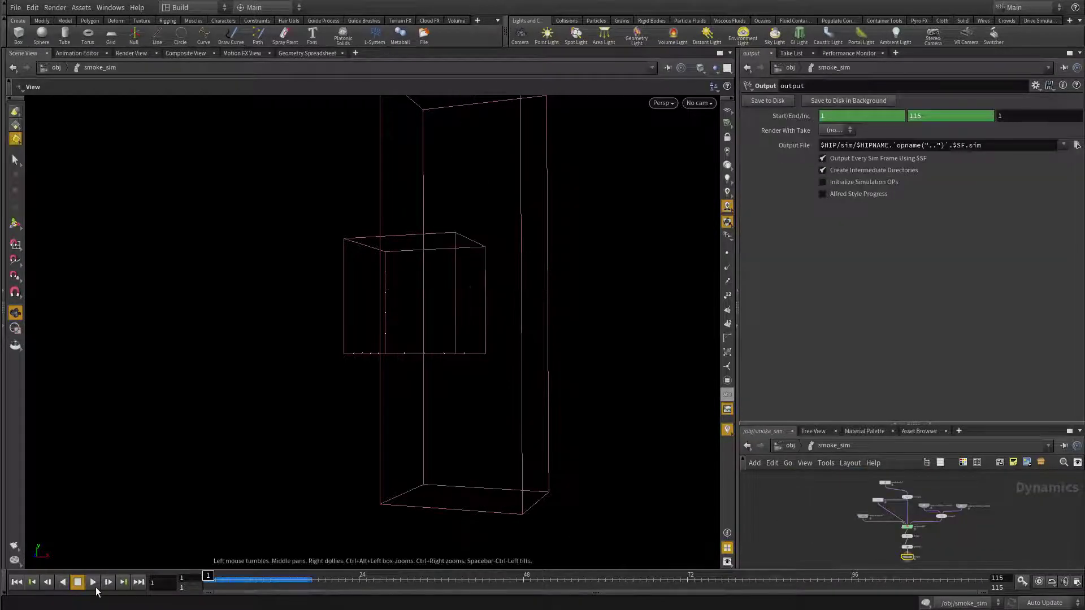
Step: Play the smoke simulation up to about frame 18 and examine the smoke trails around the tower from several angles
left_click(93, 582)
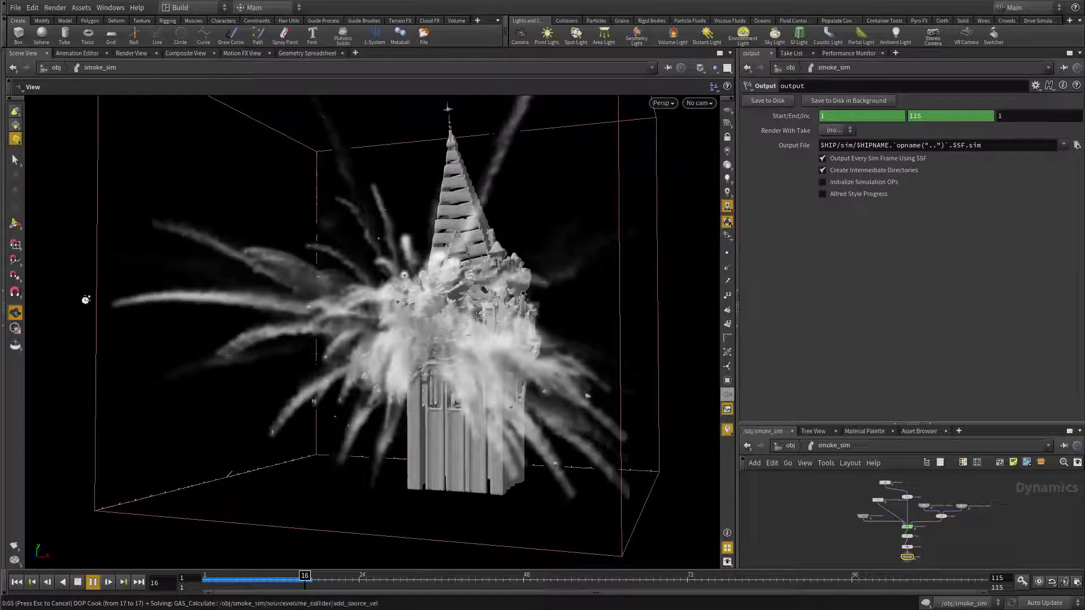
left_click_drag(379, 314, 355, 322)
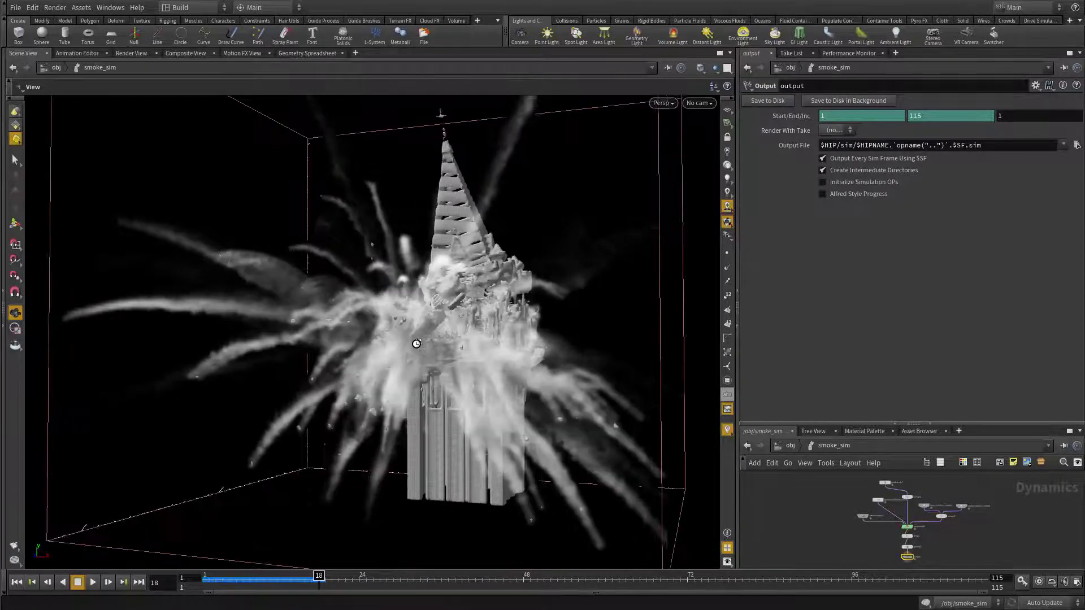
left_click_drag(417, 341, 436, 285)
right_click_drag(456, 339, 373, 323)
scroll(373, 323, "down", 5)
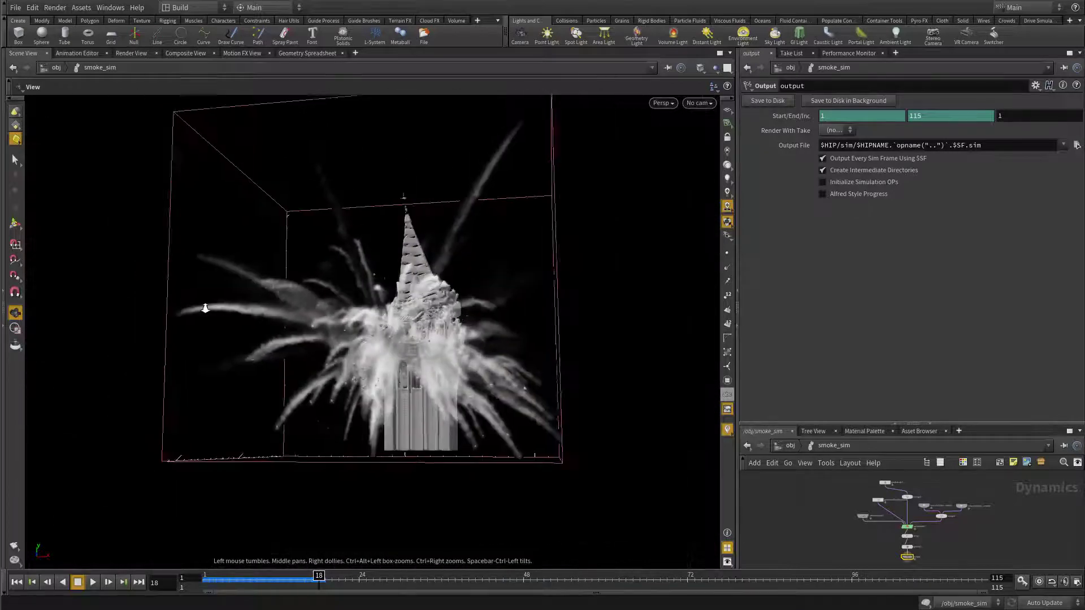
scroll(368, 329, "up", 4)
mouse_move(374, 316)
left_mouse_down()
mouse_move(370, 351)
mouse_move(387, 315)
mouse_move(373, 323)
left_mouse_up()
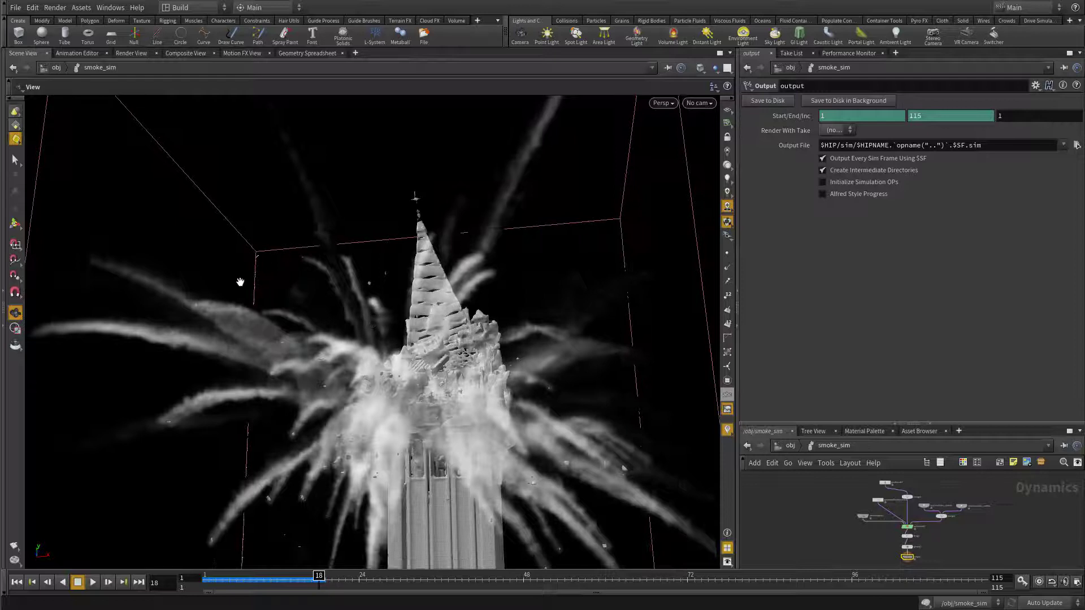
left_click_drag(246, 286, 256, 307)
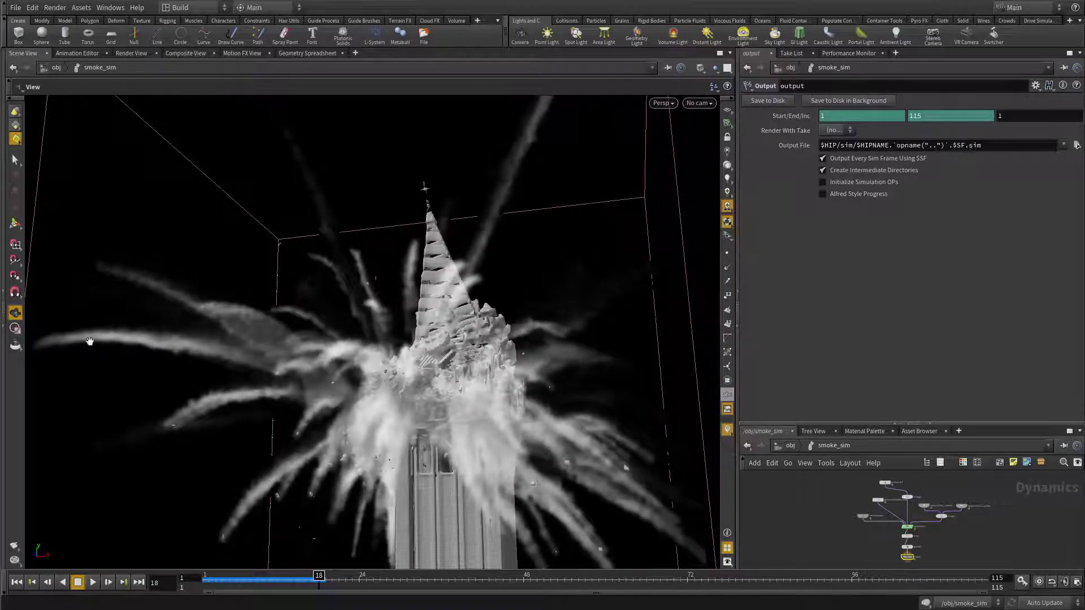
left_click_drag(490, 380, 509, 398)
scroll(912, 482, "up", 4)
Step: Enlarge the network editor and bring the gasdisturb1 and merge2 nodes into view
left_click_drag(949, 412, 950, 182)
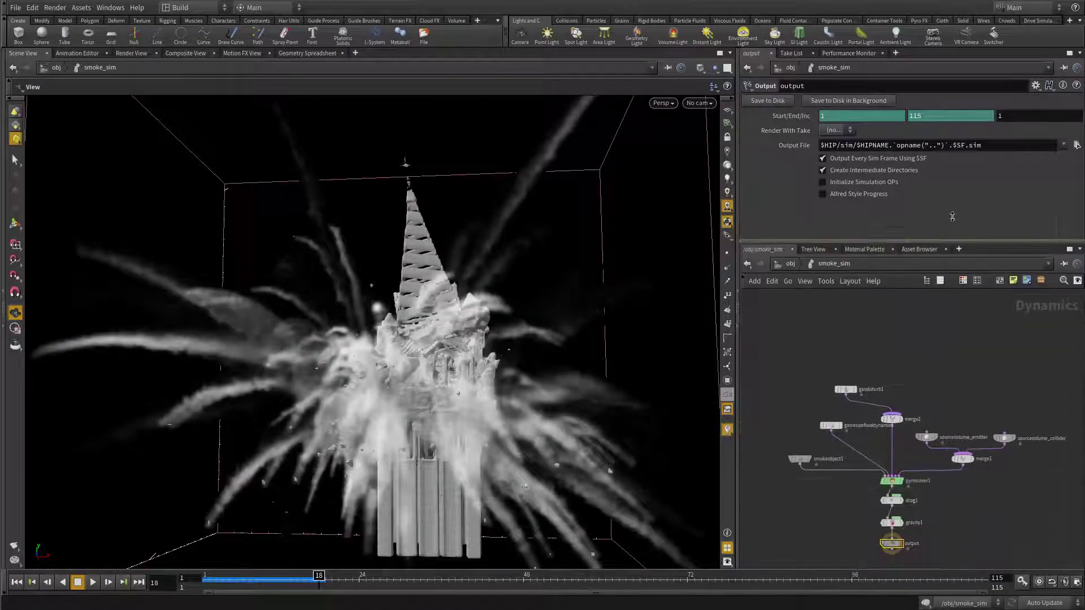
scroll(963, 319, "up", 5)
scroll(963, 320, "down", 3)
scroll(904, 334, "up", 3)
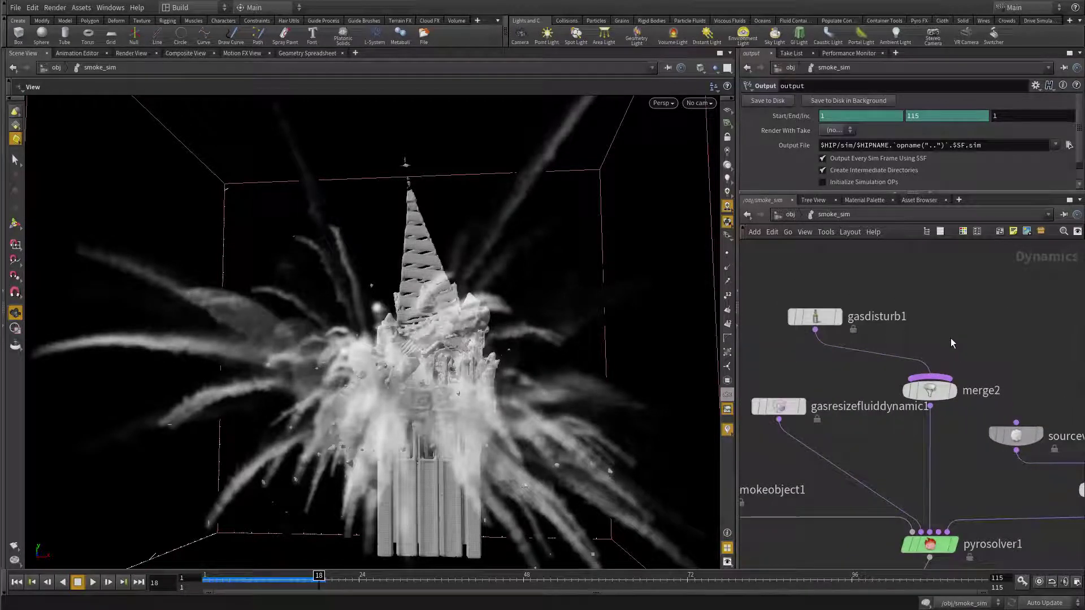
middle_click_drag(968, 344, 1022, 379)
middle_click_drag(908, 303, 882, 309)
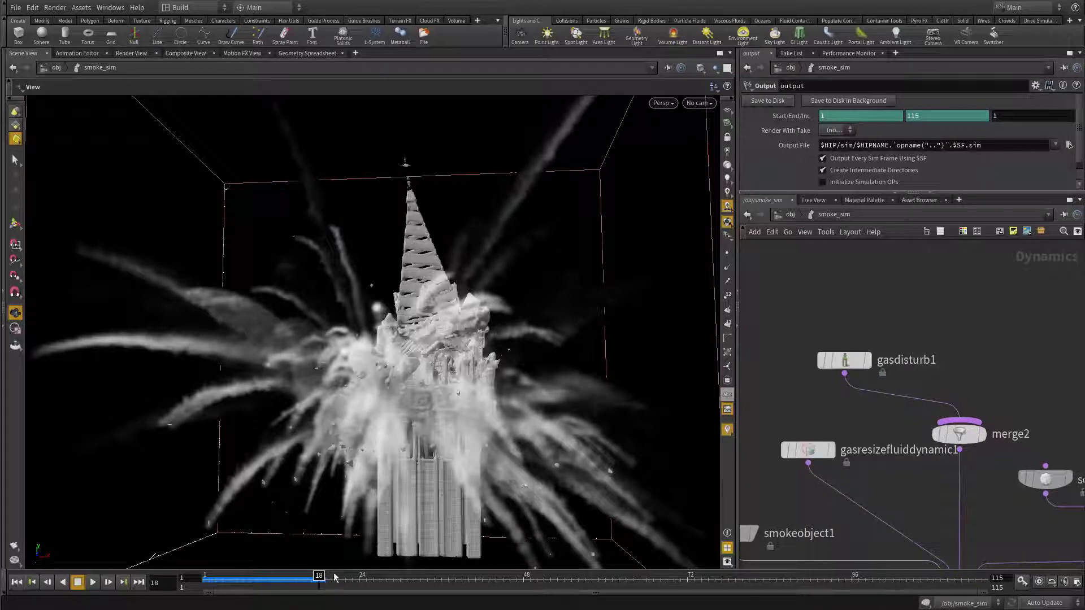
Step: Scrub through the cached frames, review a flipbook of the current smoke simulation and close it
left_click_drag(232, 571, 301, 549)
scroll(340, 440, "up", 2)
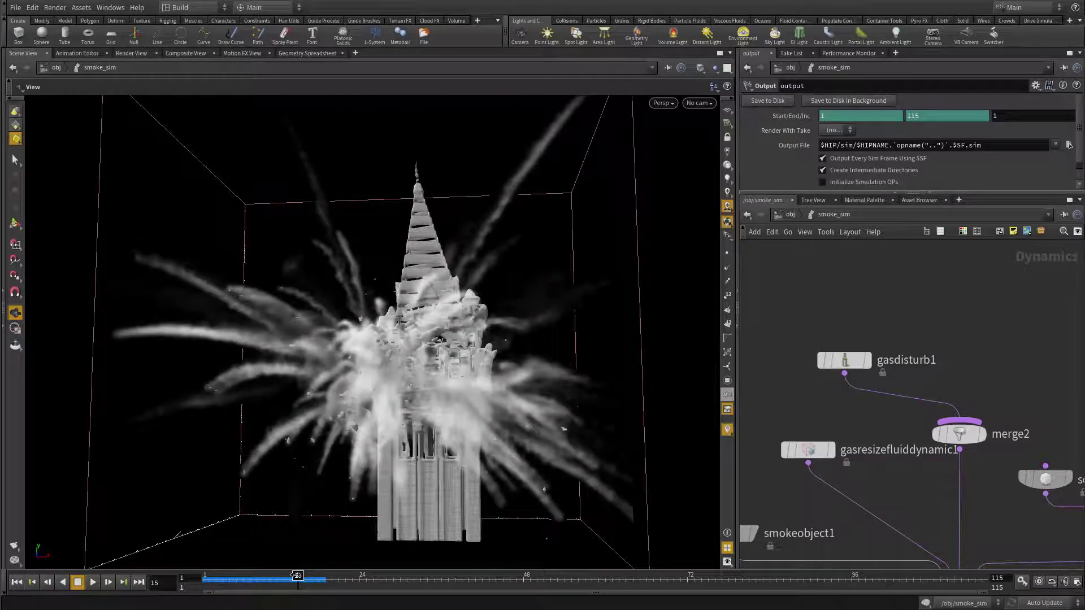
left_click_drag(246, 574, 208, 576)
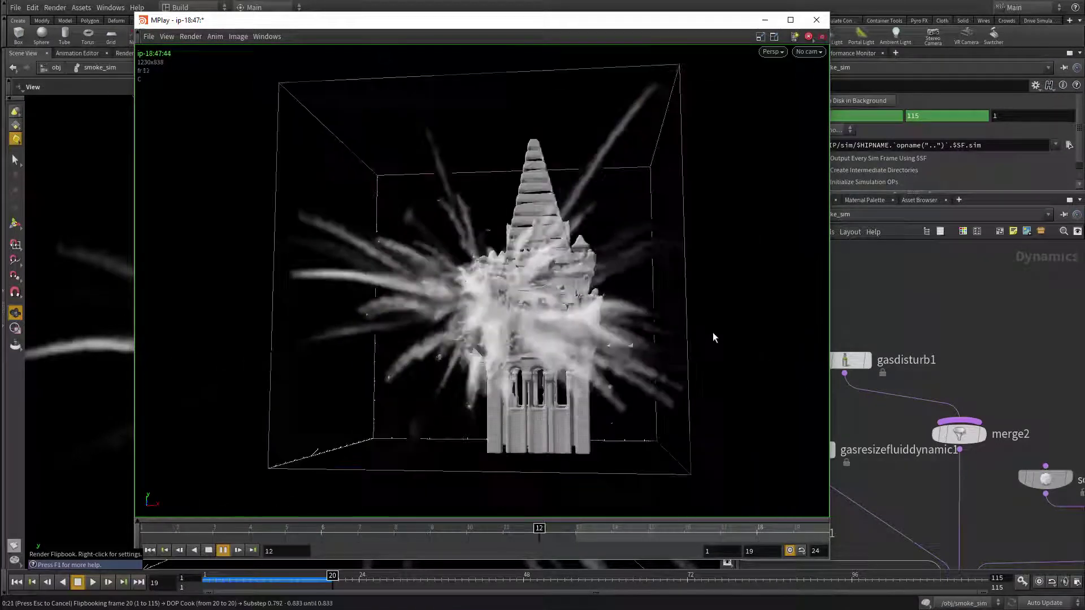
left_click(817, 20)
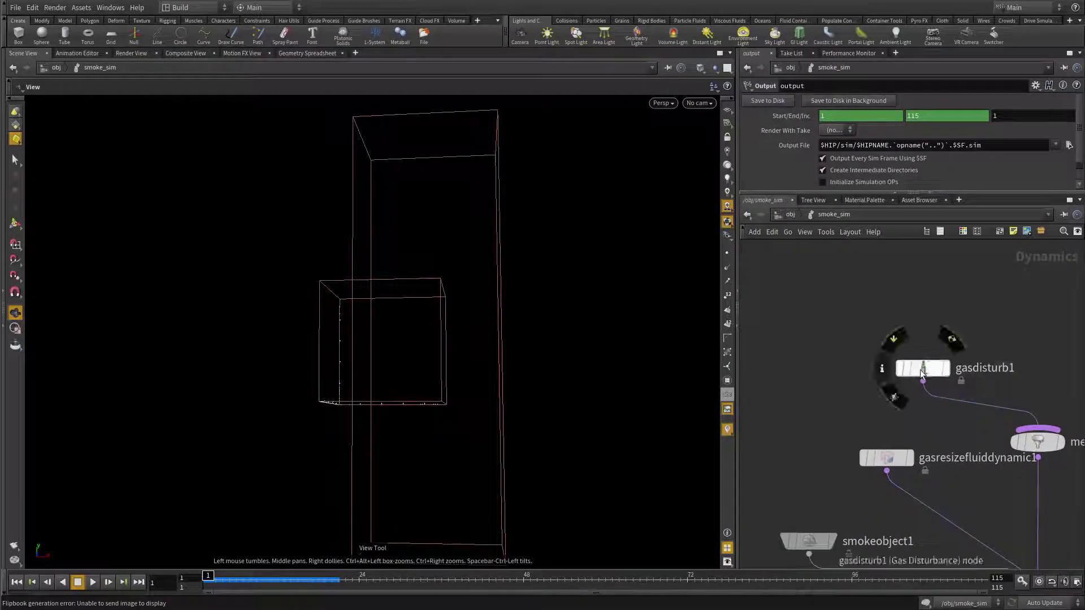
Step: Add a Gas Turbulence node wired into merge2 and enable its Visualize Turbulence option
middle_click_drag(1009, 325, 907, 321)
key("Tab")
type("ga")
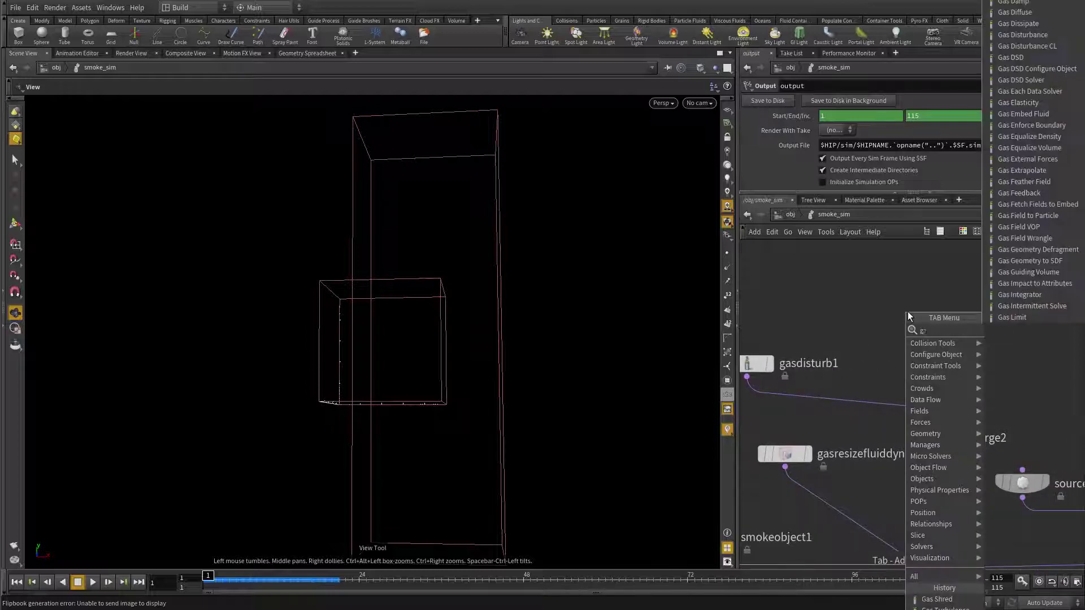
type("s t")
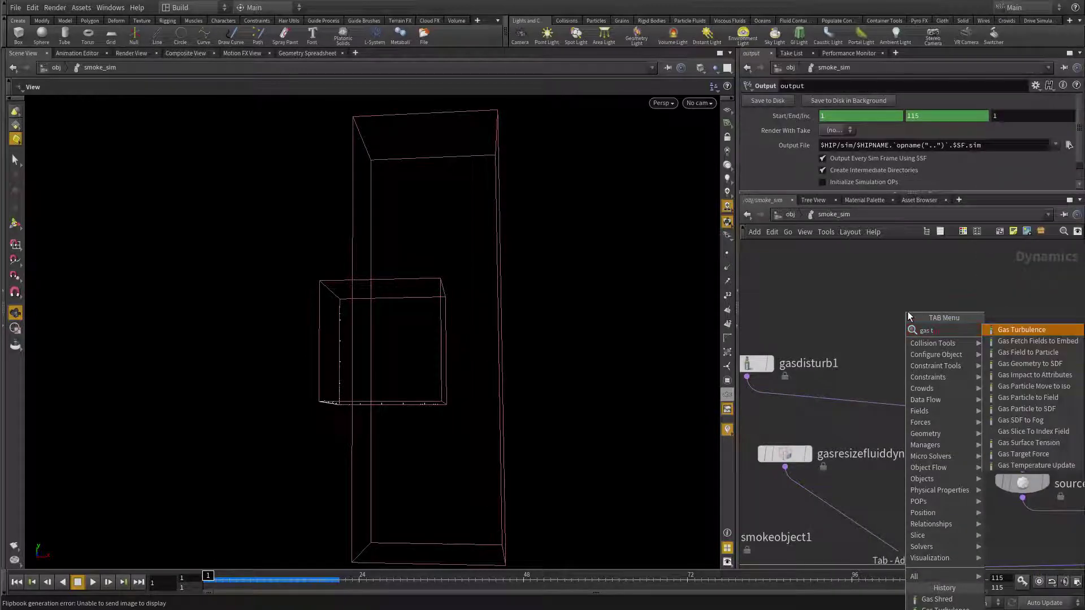
key("Return")
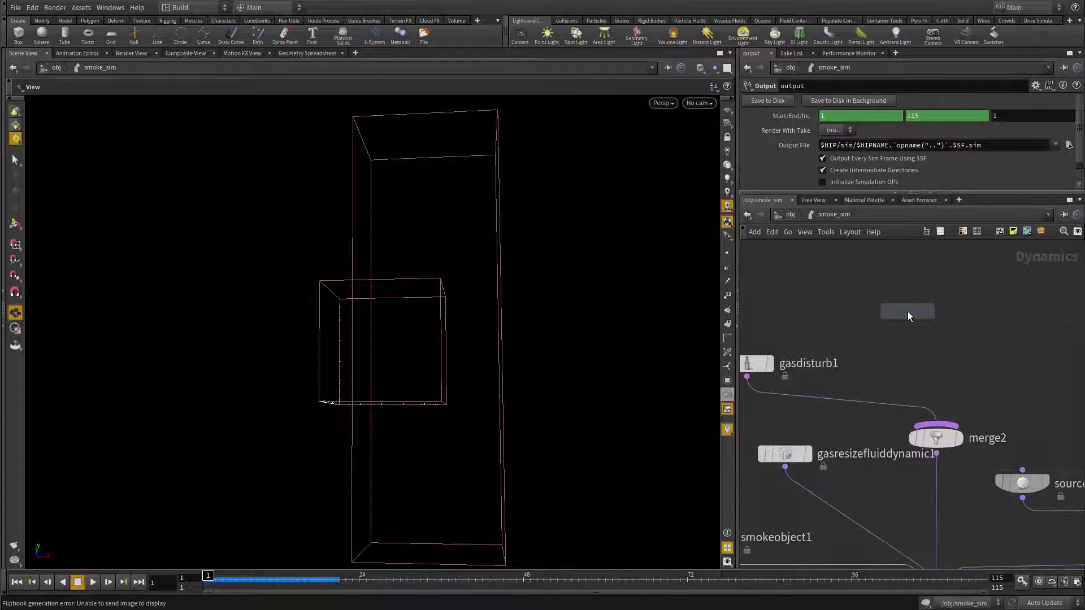
left_click(908, 310)
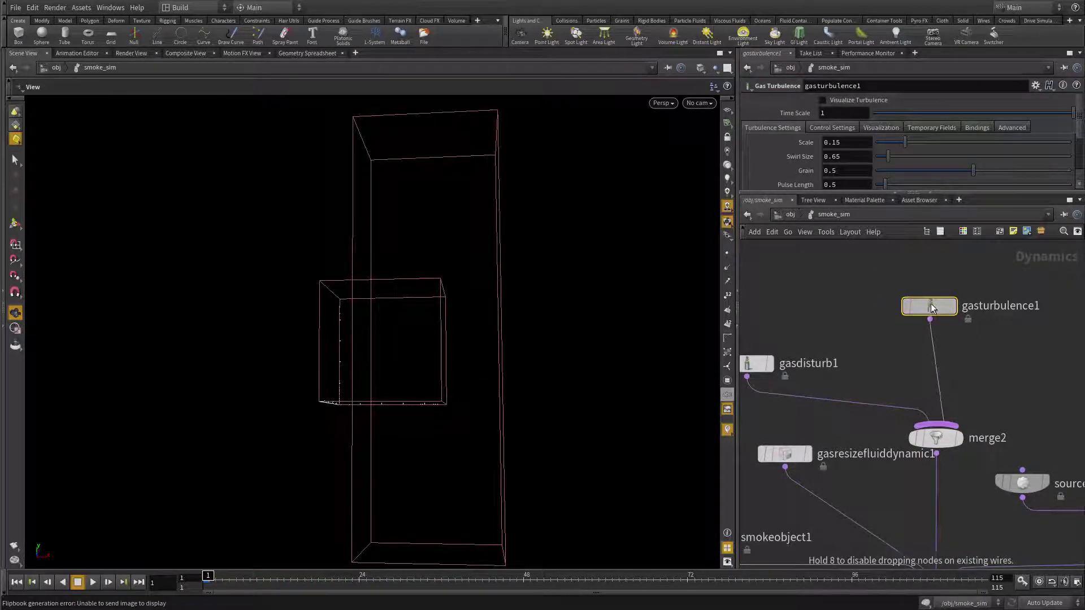
middle_click_drag(829, 271, 828, 257)
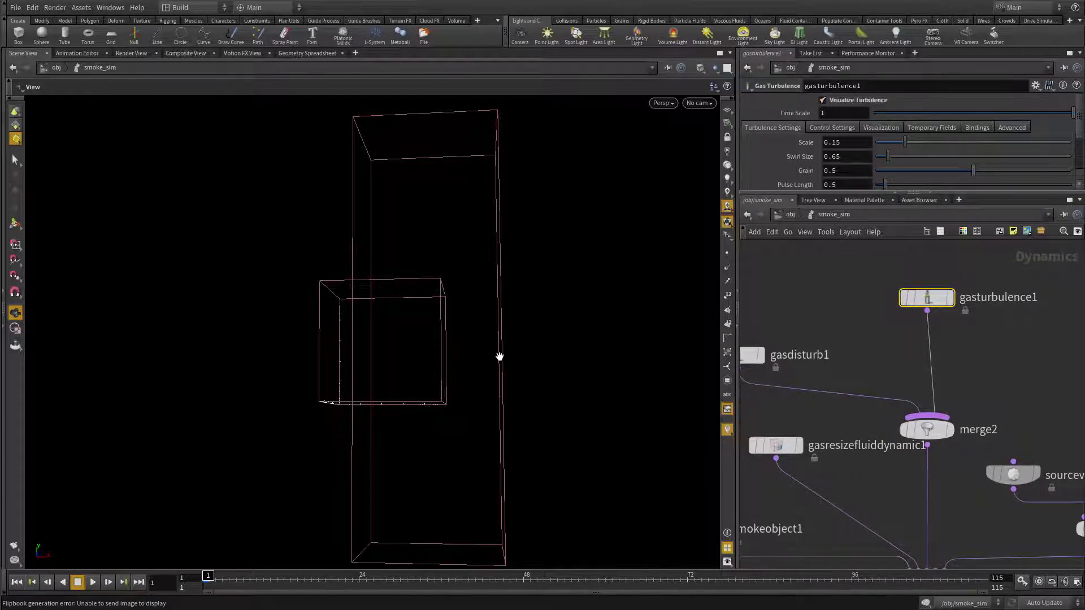
Step: Play the simulation from frame 1 to 12 and examine where the turbulence visualization affects the smoke
left_click(92, 583)
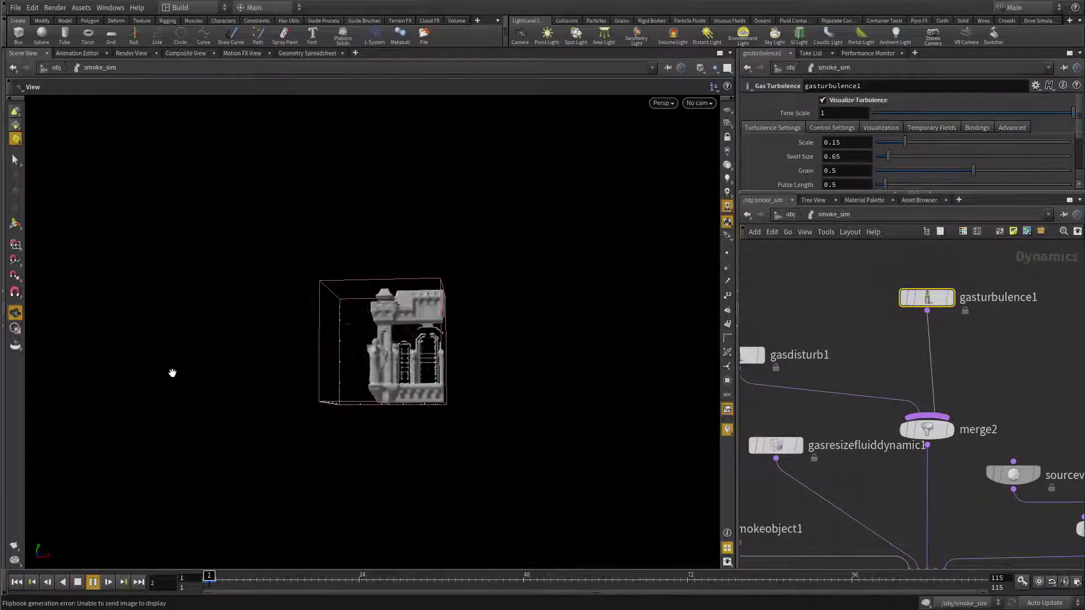
scroll(172, 372, "up", 2)
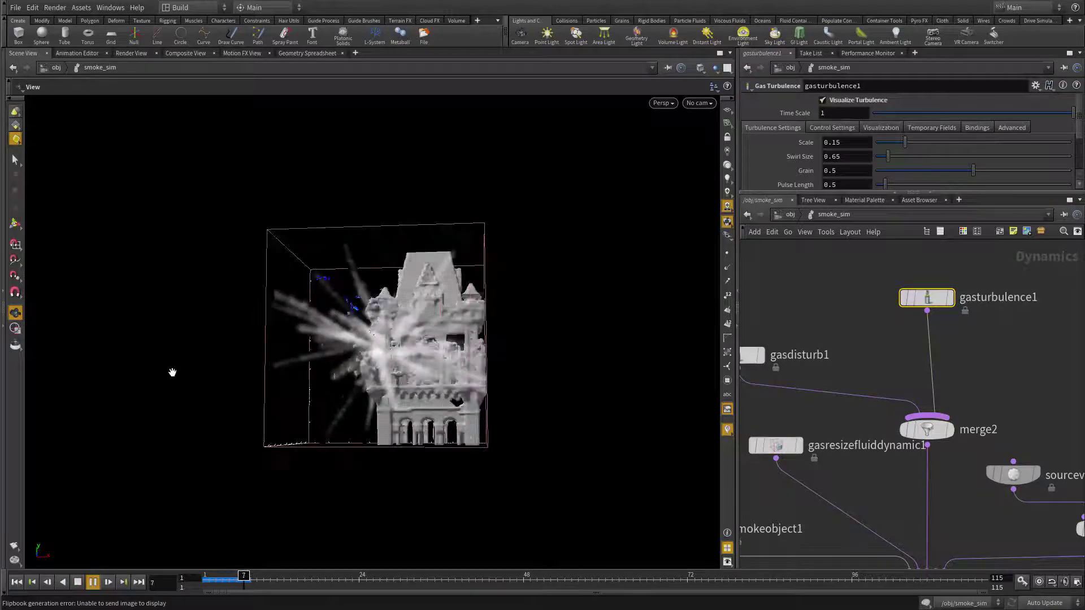
scroll(321, 280, "up", 1)
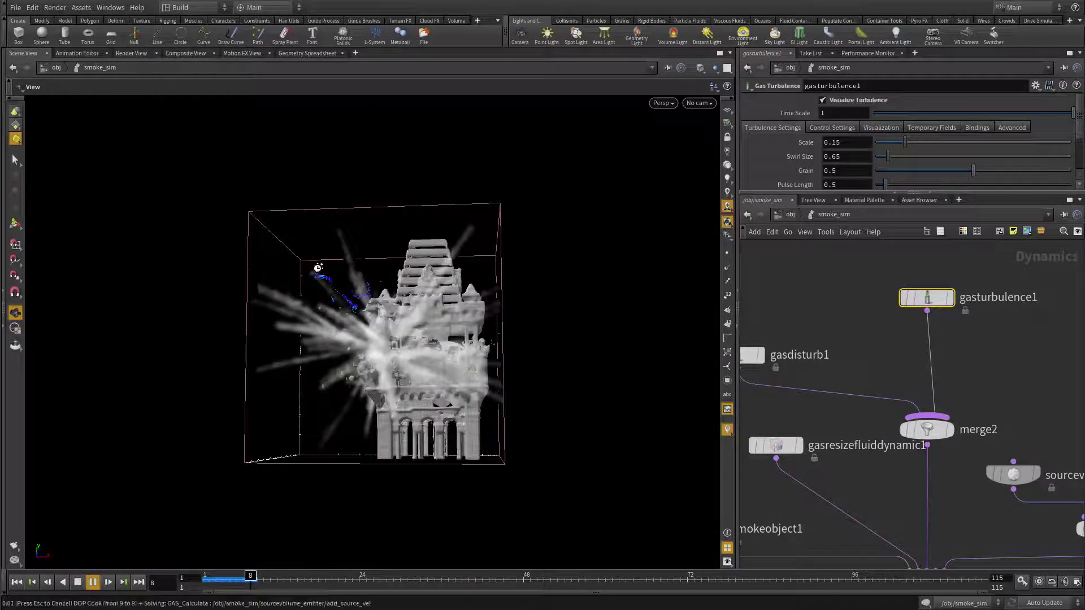
scroll(323, 274, "up", 1)
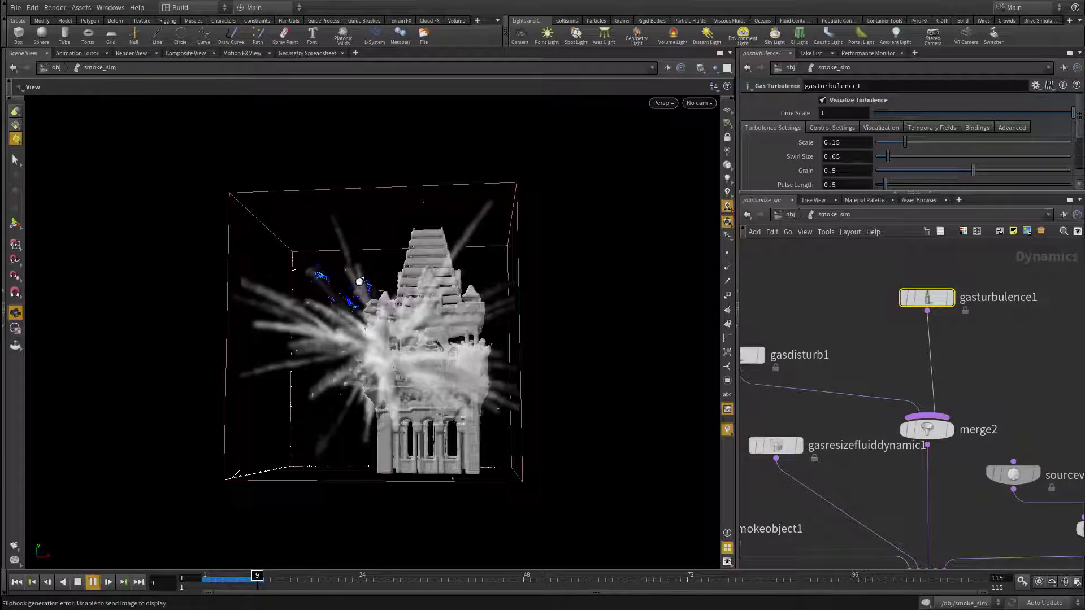
scroll(369, 282, "up", 1)
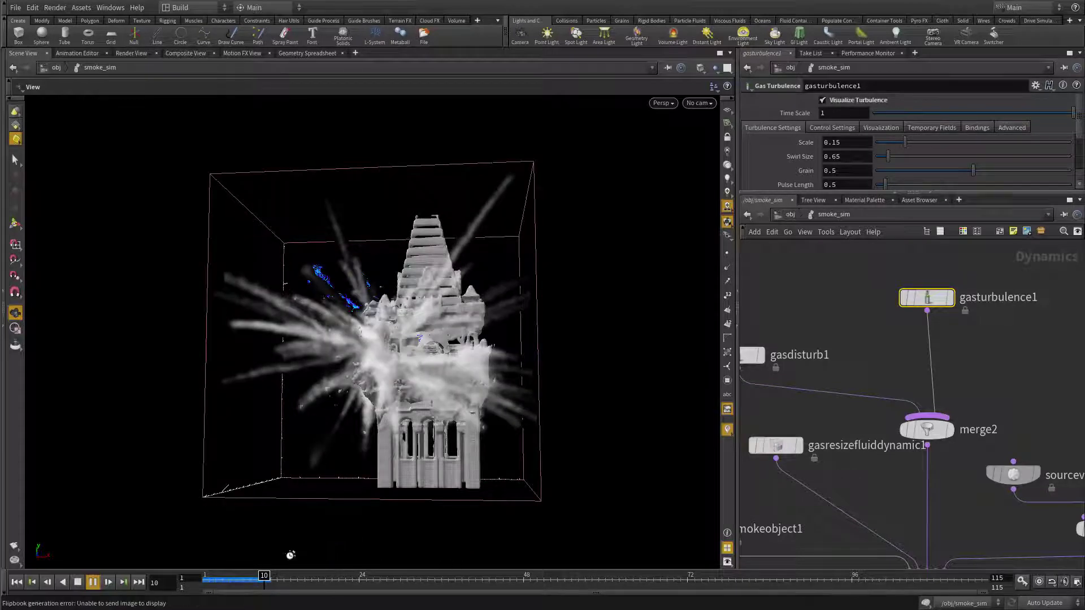
scroll(254, 540, "up", 1)
key("Escape")
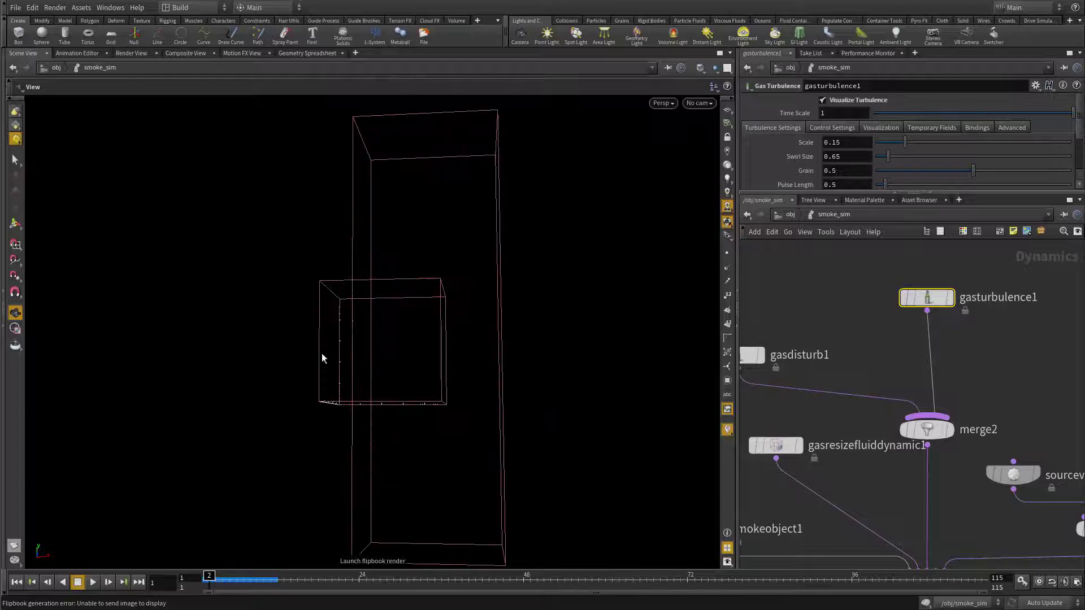
Step: Render and play a flipbook of the simulation, close it and set the gas turbulence Scale to 1
left_click(14, 546)
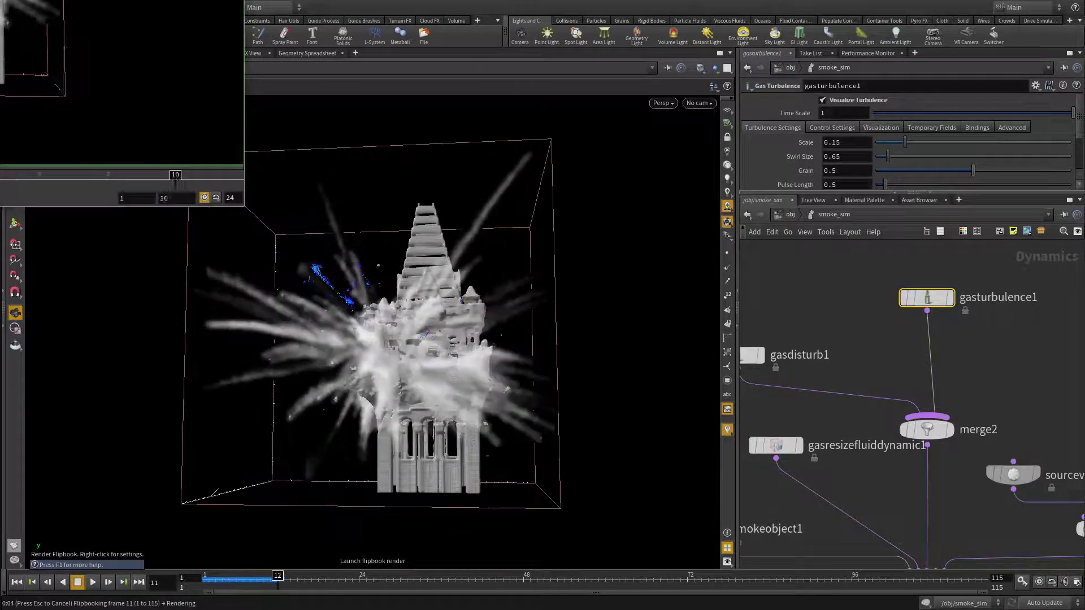
left_click_drag(52, 0, 705, 10)
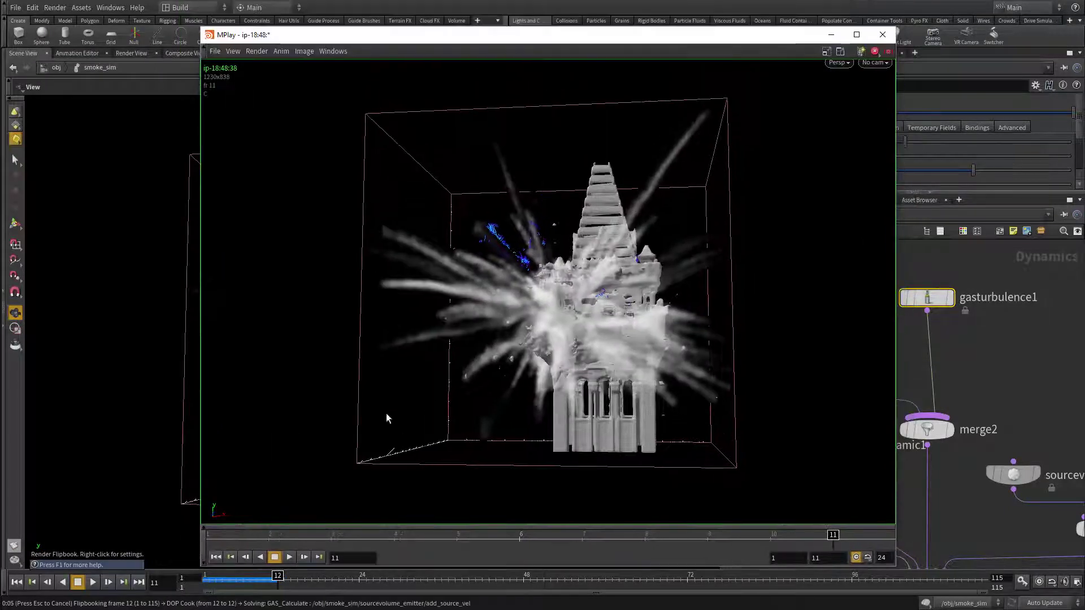
left_click(289, 558)
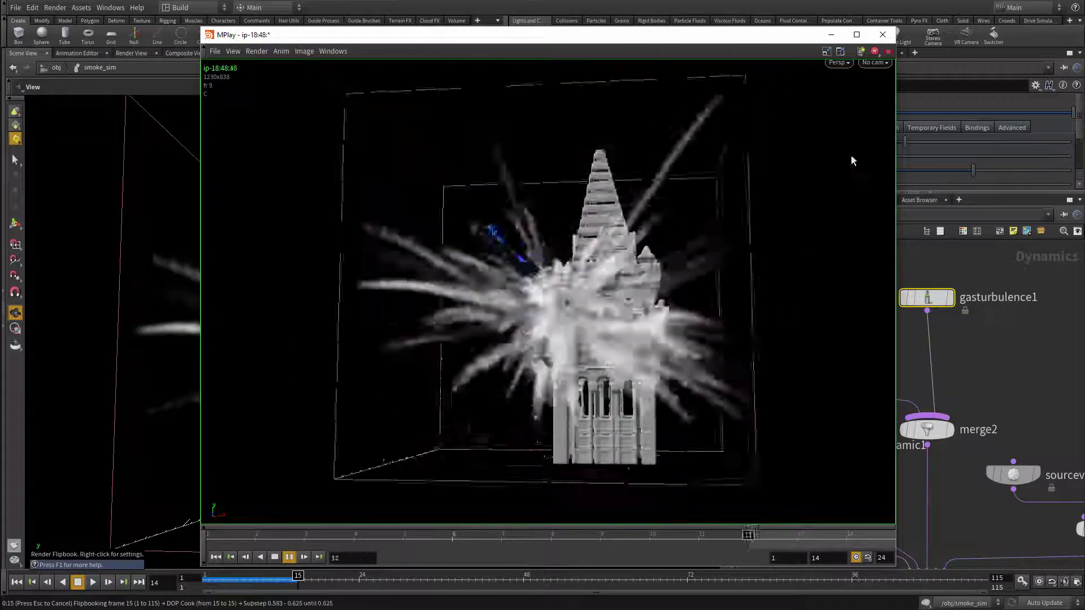
left_click(882, 34)
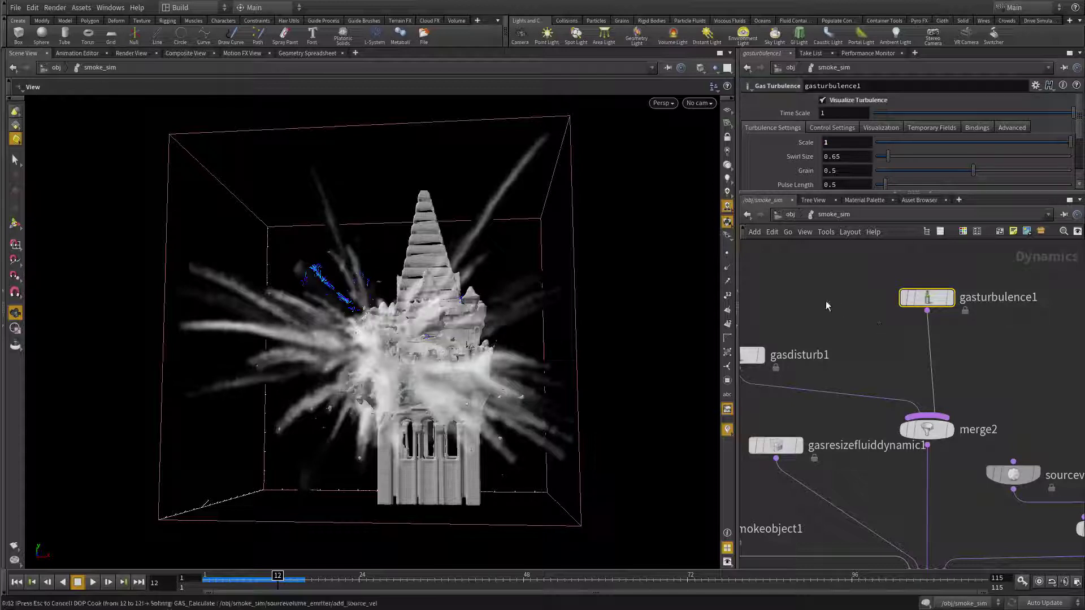
Step: Examine the smoke and its turbulence visualization around frame 12 with the stronger turbulence scale
scroll(302, 283, "up", 2)
left_click_drag(302, 283, 287, 273)
scroll(287, 273, "up", 3)
right_click_drag(449, 350, 422, 476)
scroll(327, 270, "up", 2)
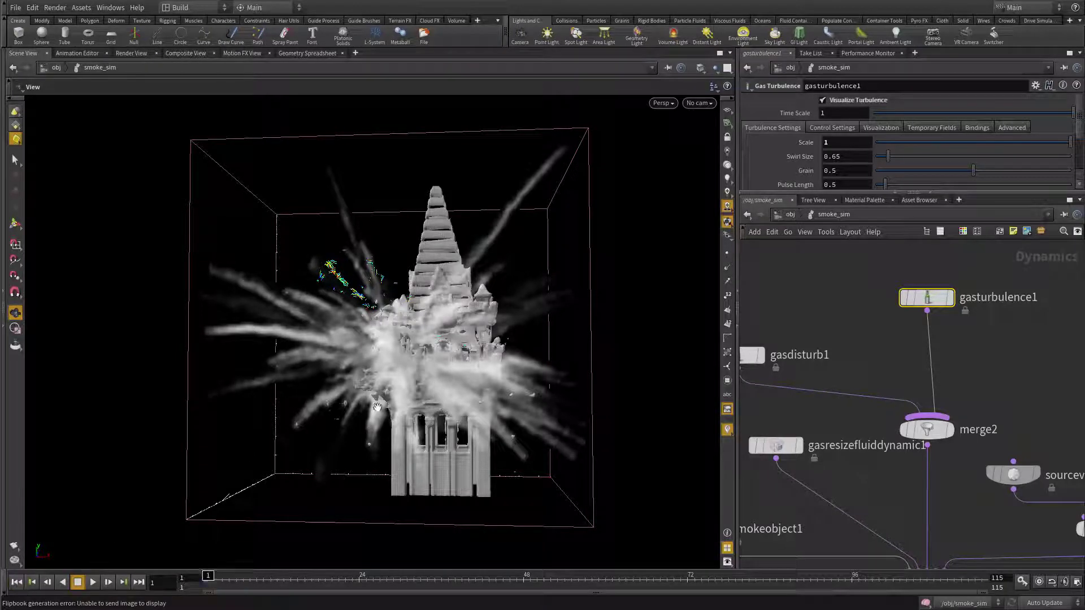
left_click_drag(396, 390, 215, 475)
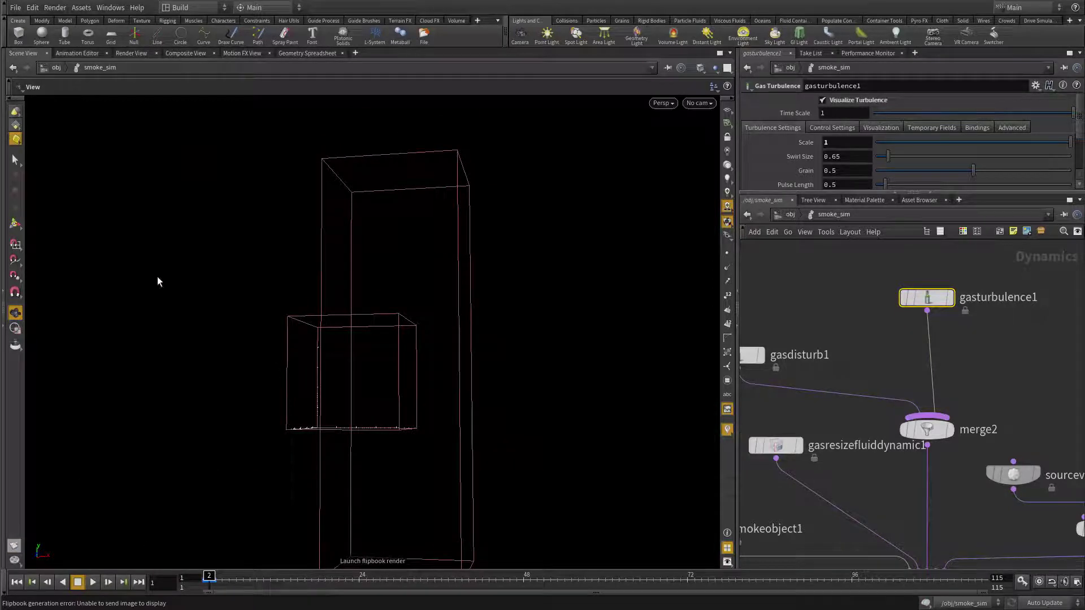
Step: Render and play a flipbook of the stronger turbulence, close it and return to the first frame
left_click(14, 545)
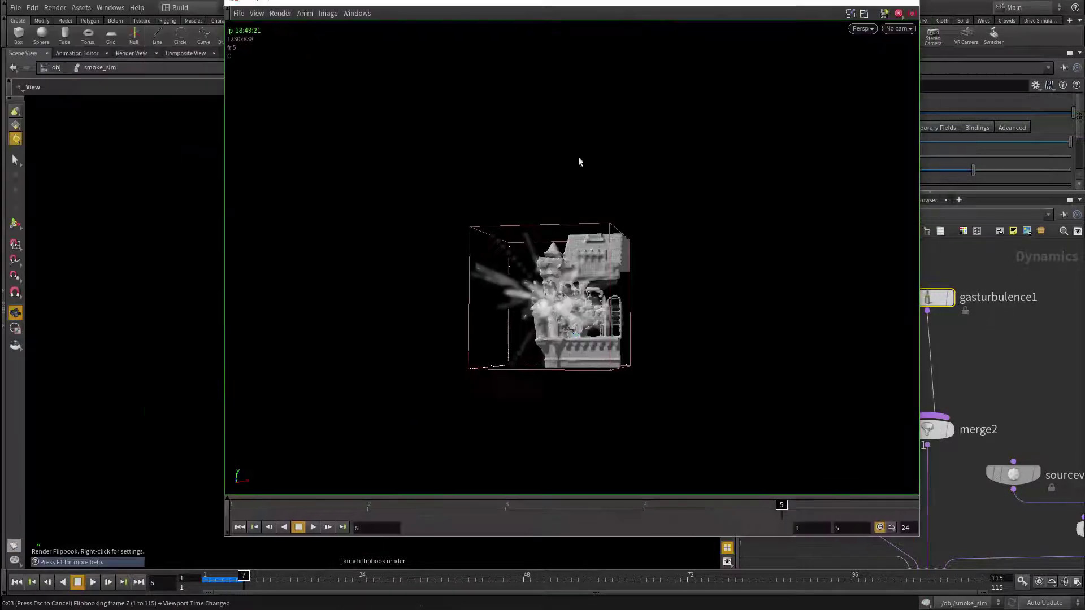
left_click(313, 527)
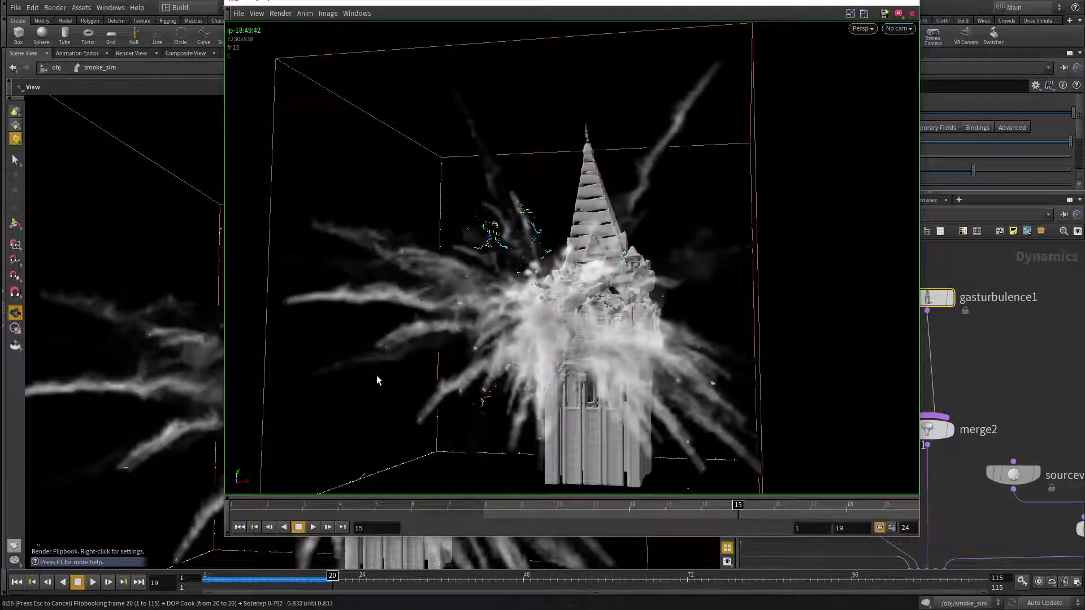
left_click(908, 3)
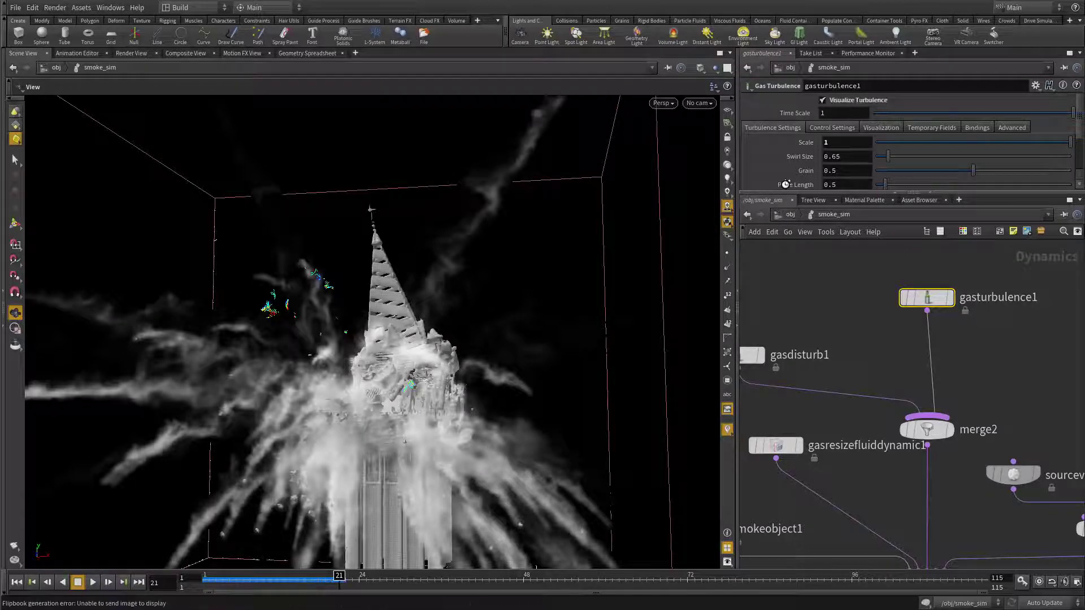
key("ctrl+Up")
scroll(1079, 137, "down", 3)
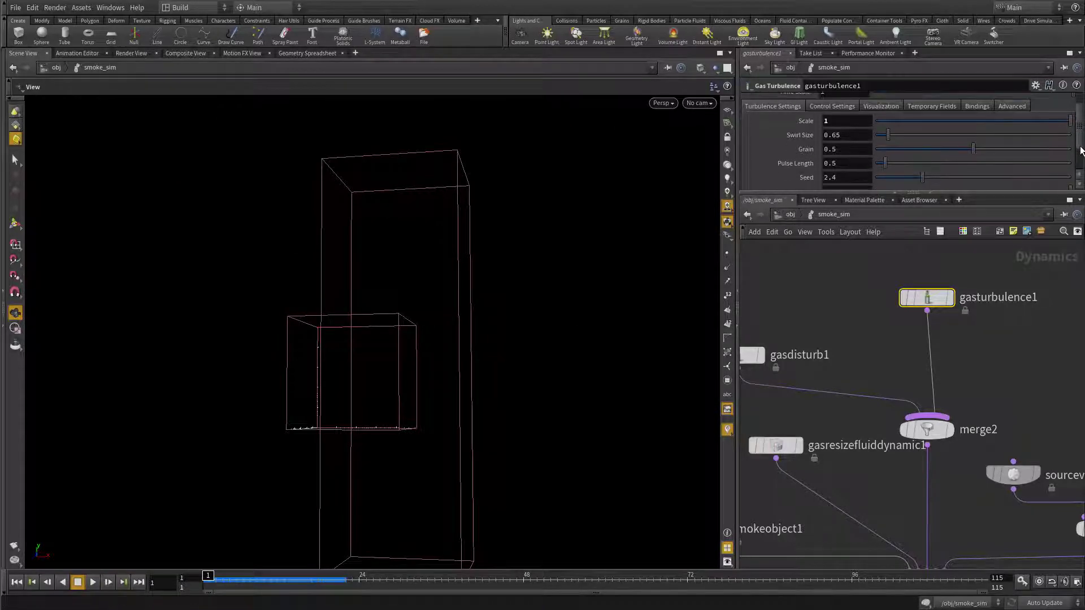
Step: Set the gas turbulence Pulse Length to 3, then render and play a flipbook of the simulation
mouse_move(792, 148)
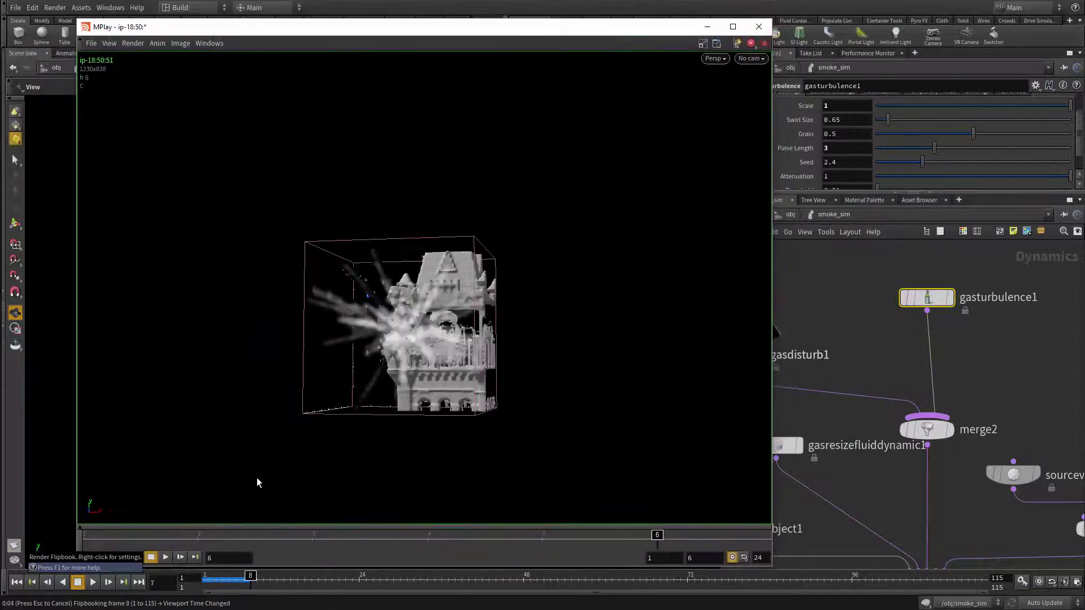
left_click_drag(397, 27, 554, 17)
left_click(321, 548)
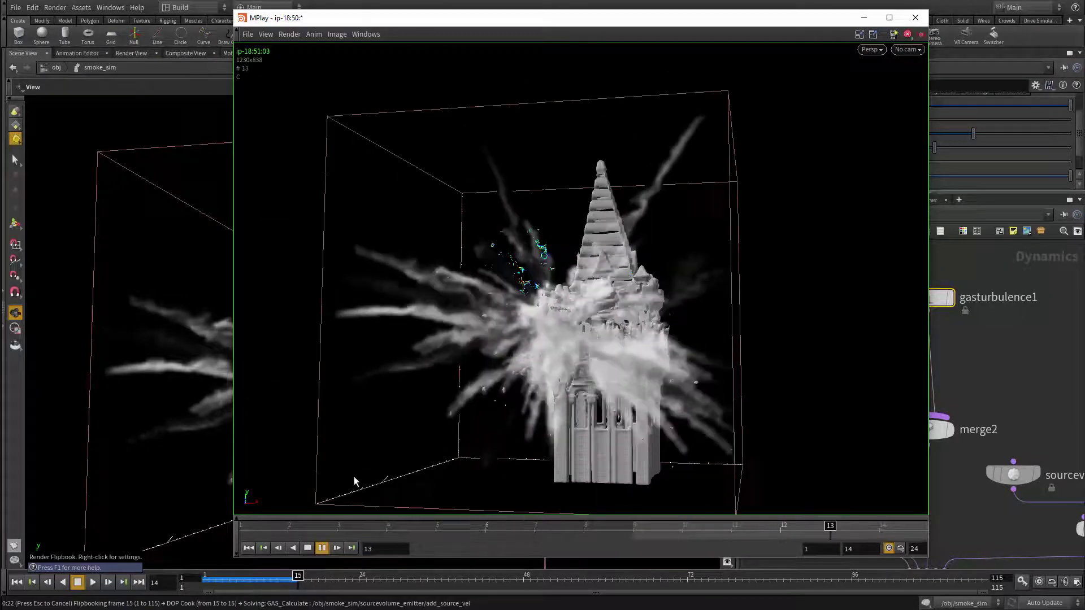
left_click(310, 548)
left_click_drag(289, 539, 882, 536)
left_click(322, 548)
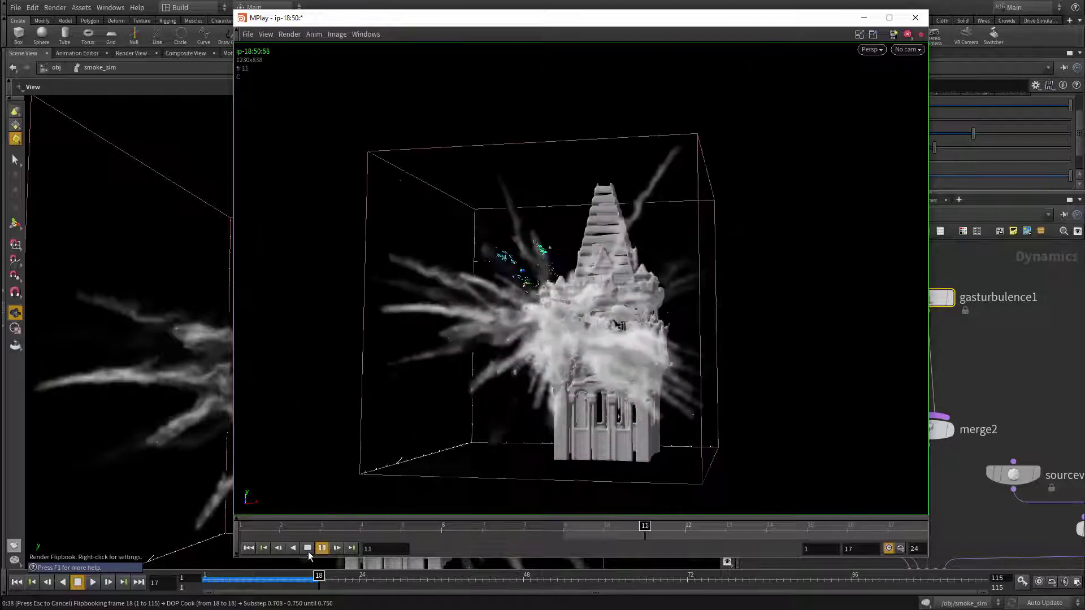
left_click(308, 547)
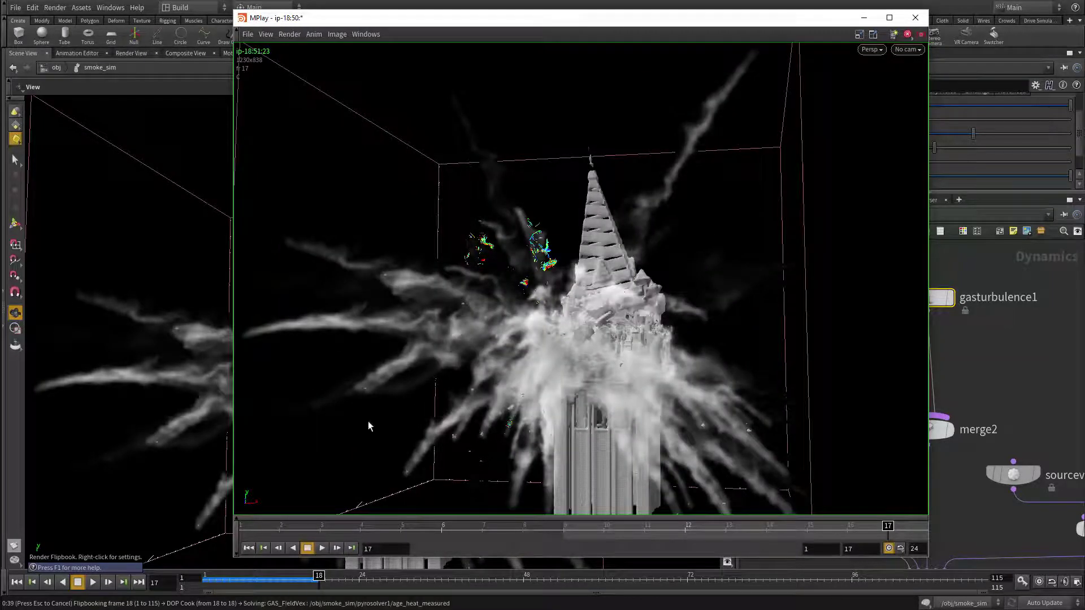
Step: Scrub and replay the longer-pulse flipbook from its first frame to examine the smoke trails, and close it
mouse_move(480, 527)
left_mouse_down()
mouse_move(835, 527)
mouse_move(322, 530)
mouse_move(856, 530)
mouse_move(179, 542)
left_mouse_up()
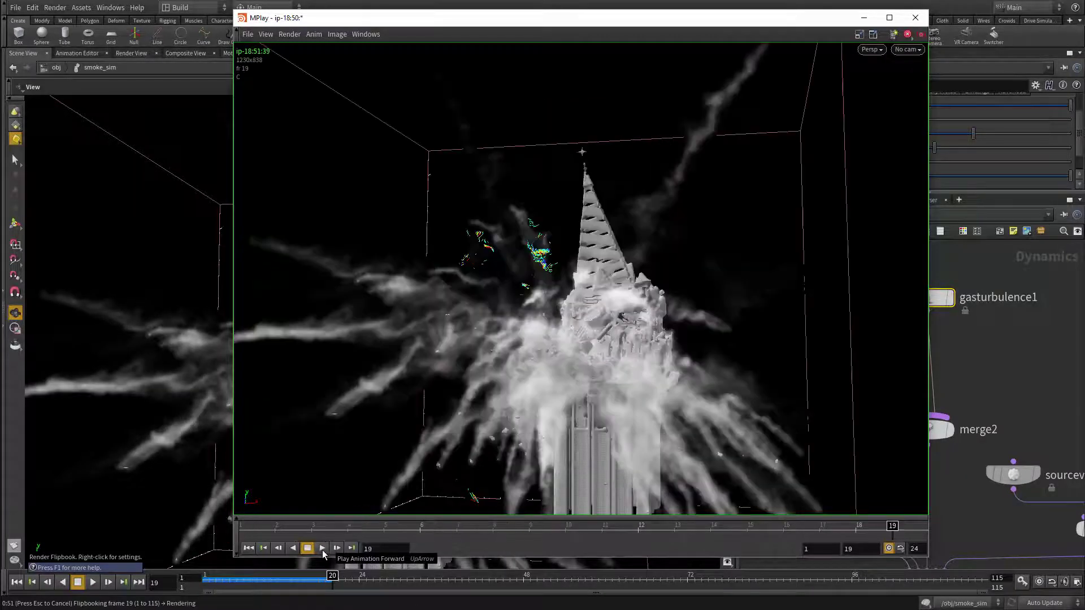
left_click(241, 536)
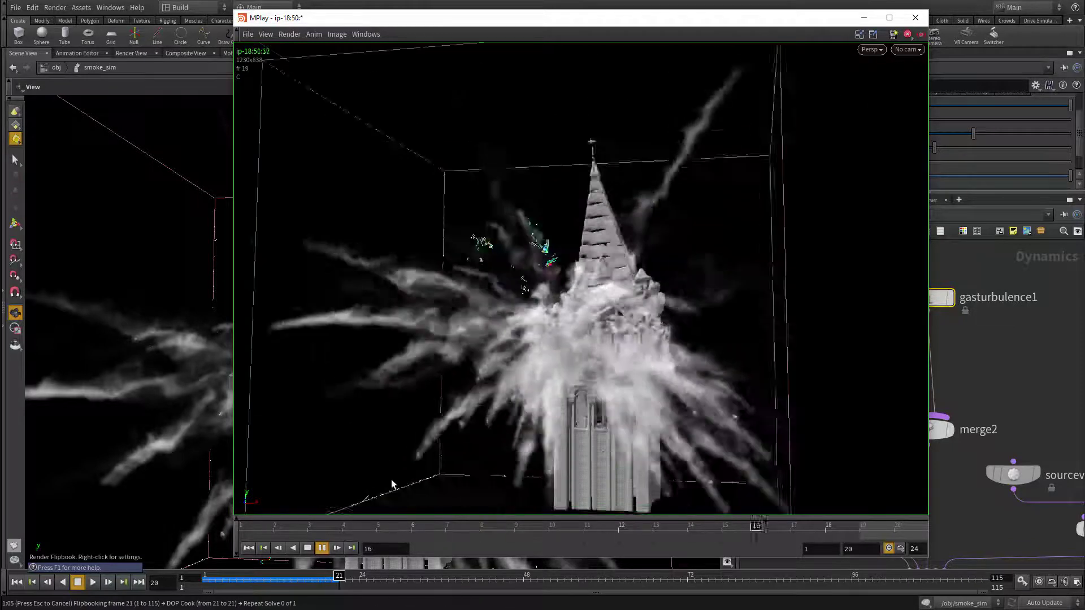
left_click(413, 527)
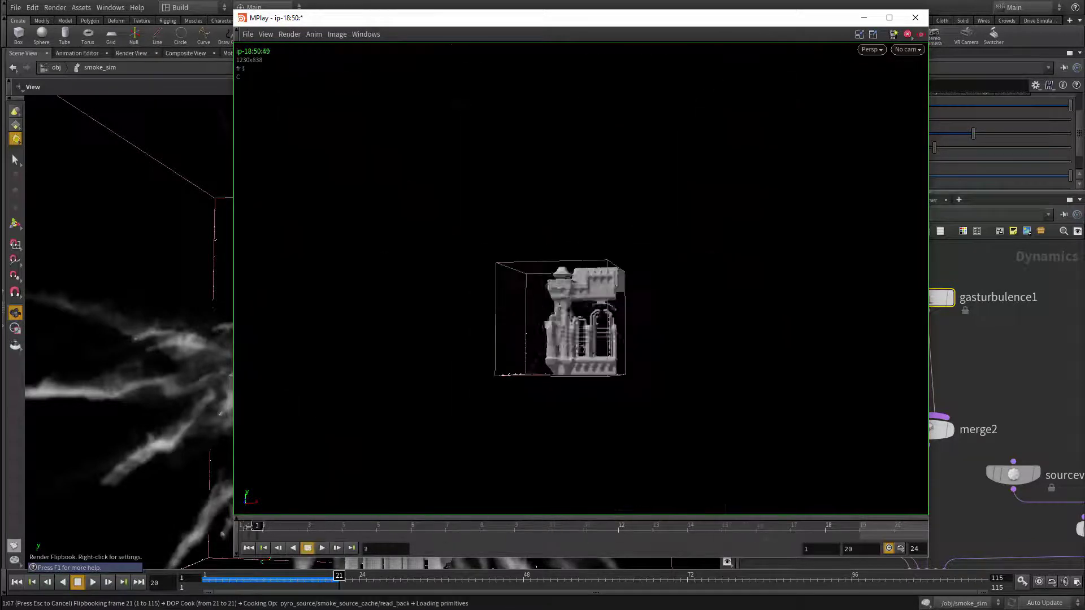
left_click_drag(249, 527, 198, 487)
left_click(322, 548)
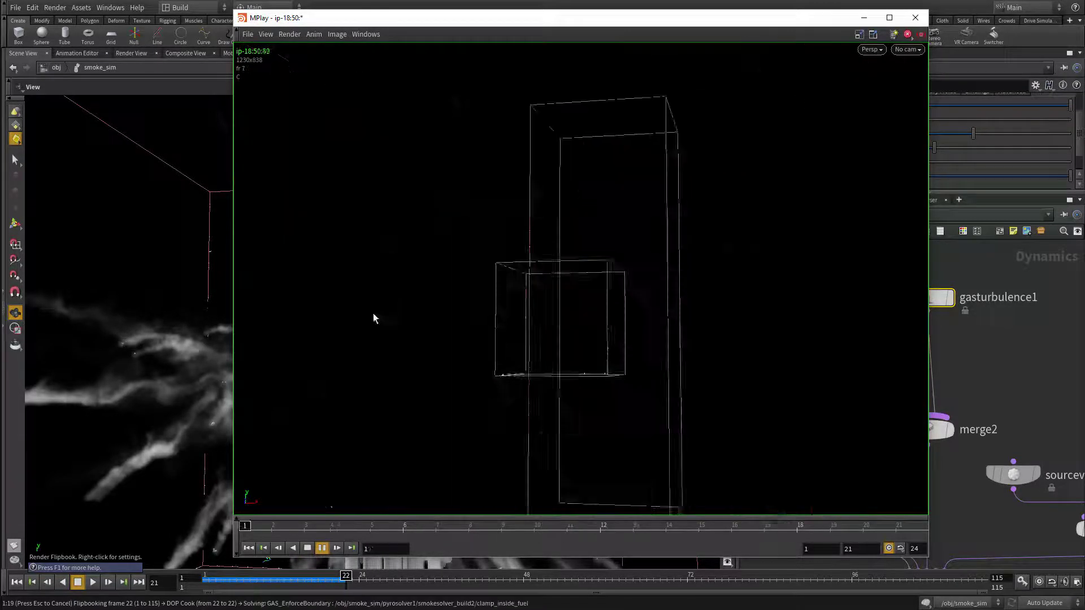
left_click(916, 18)
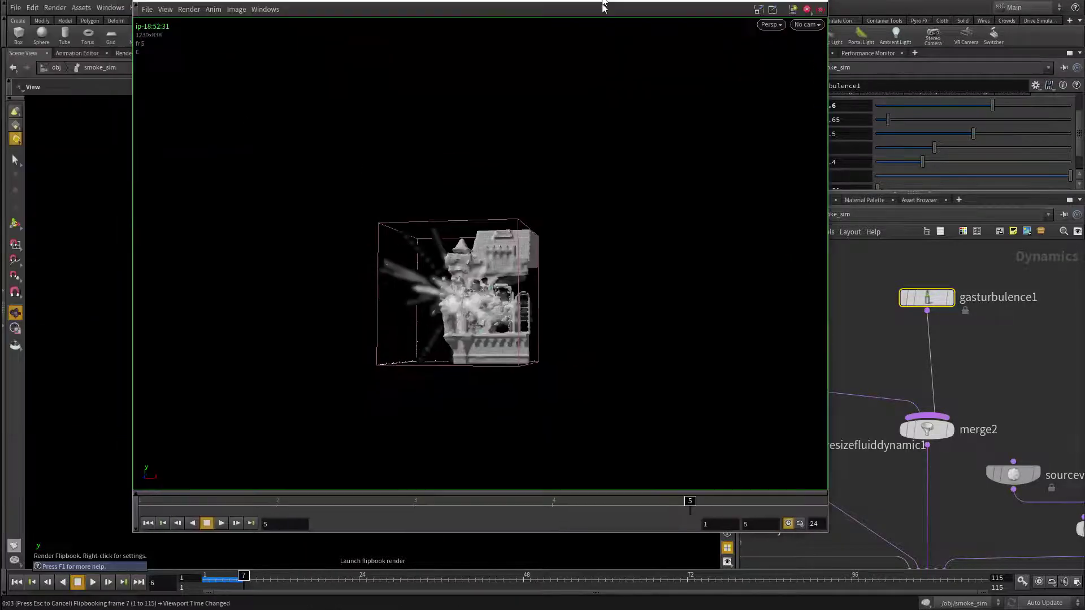
Step: Play and scrub a flipbook rendered with the gas turbulence Scale at 0.6, and close it
left_click(222, 562)
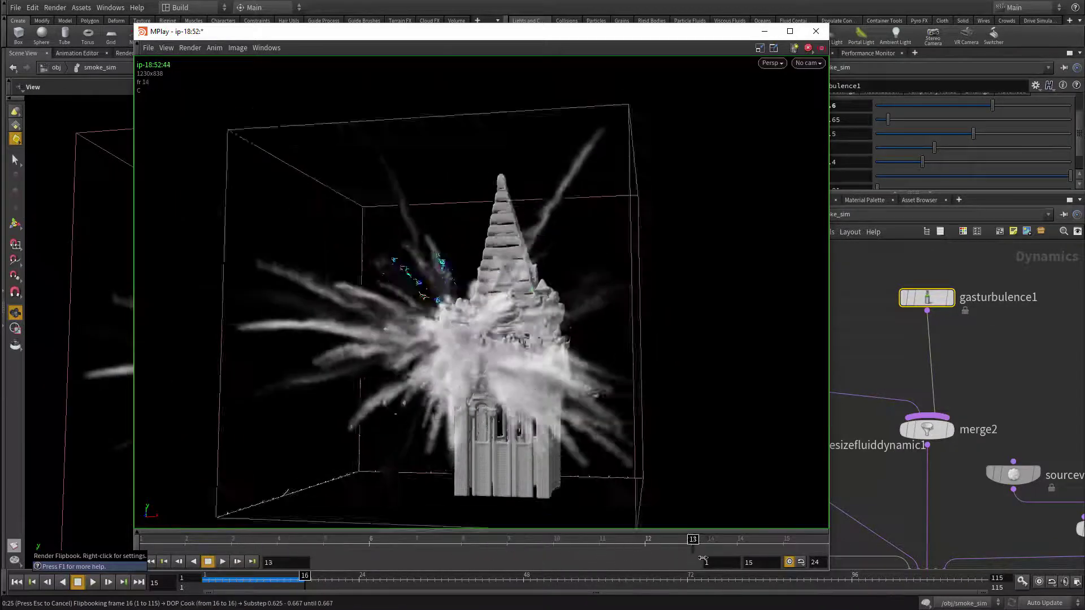
left_click_drag(728, 552, 501, 546)
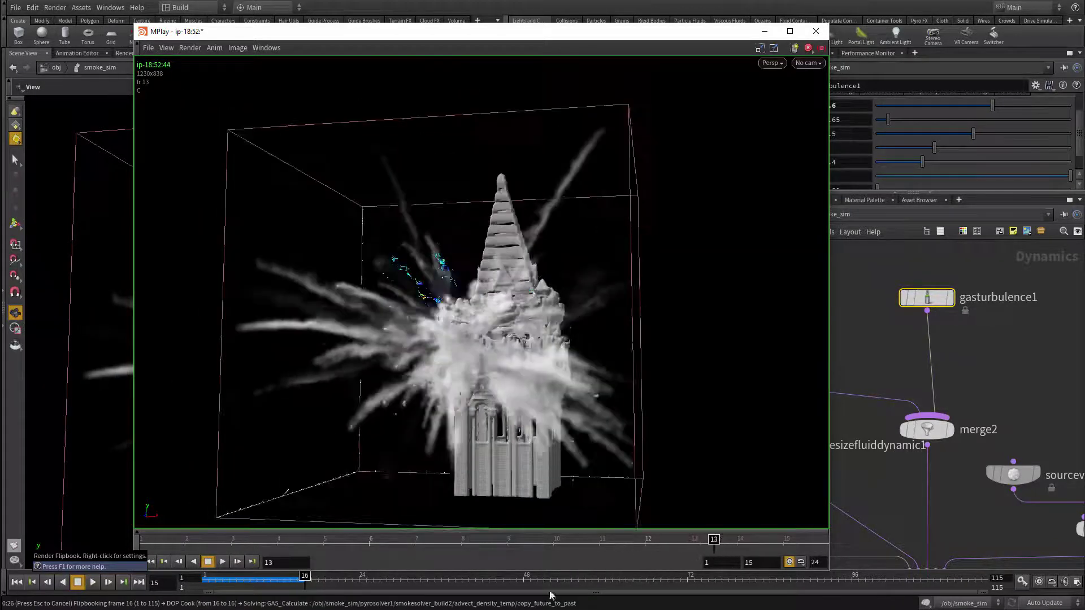
left_click(222, 561)
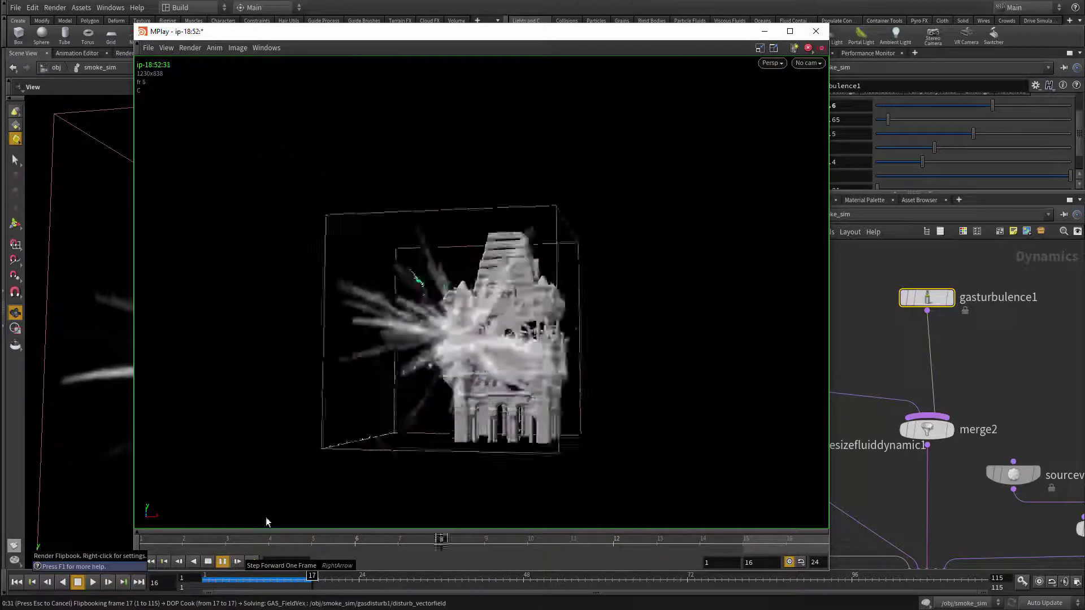
left_click(208, 562)
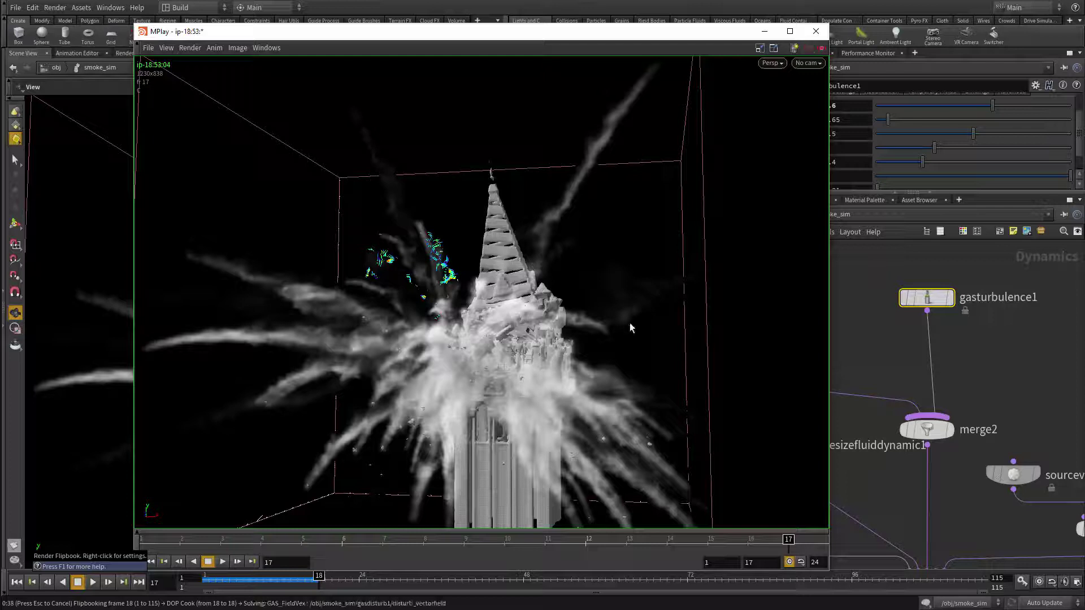
left_click(816, 31)
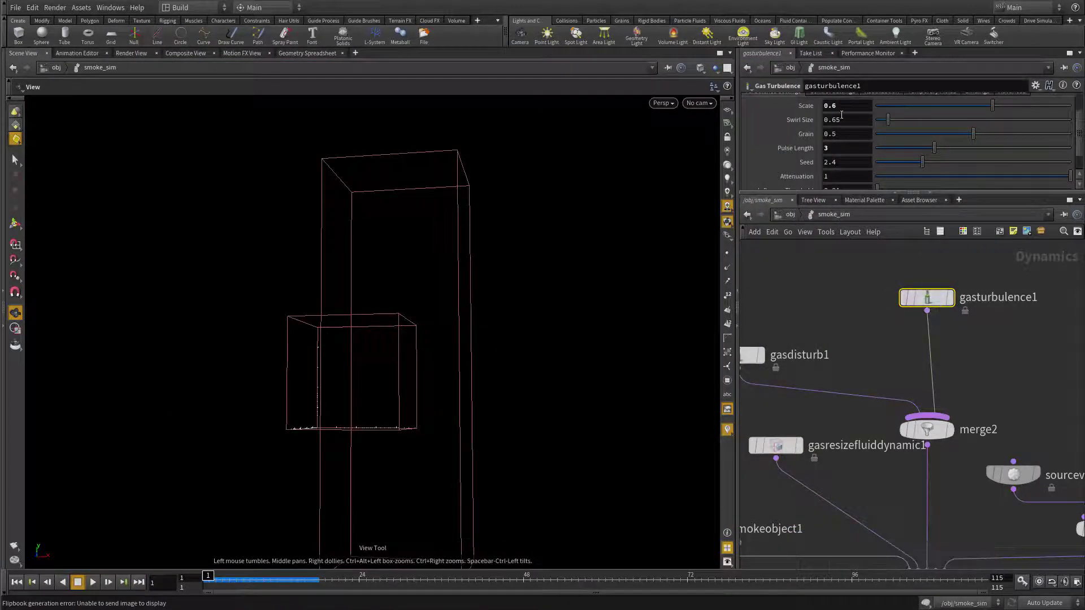
Step: Set the gas turbulence Scale to 0.8
left_click_drag(842, 107, 785, 113)
type("0.8")
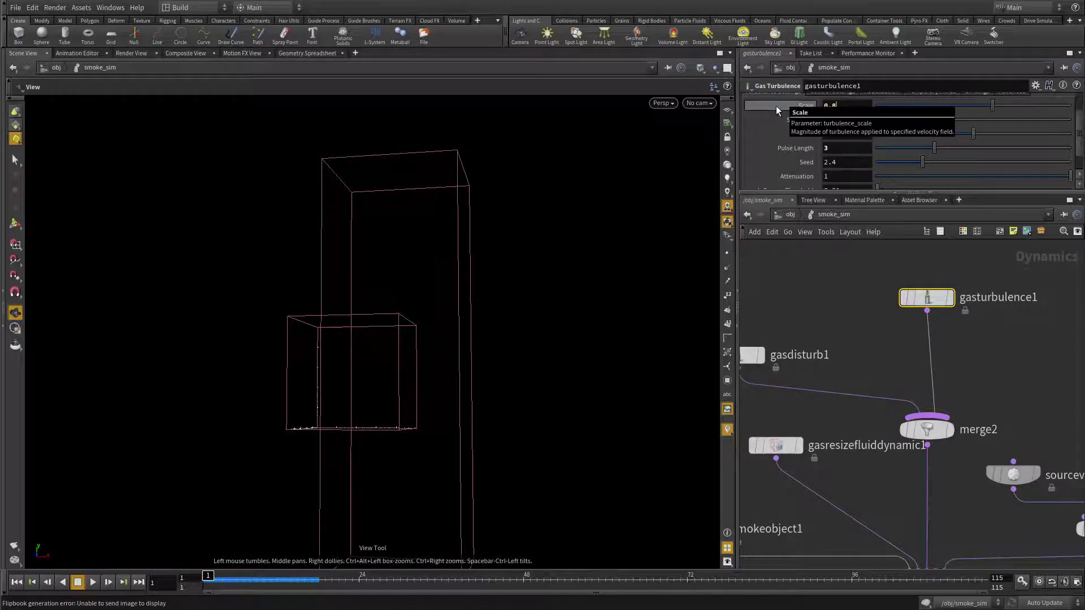
Step: Add a Gas Shred node wired into merge2 and arrange it beside gasturbulence1
middle_click_drag(883, 349, 838, 348)
left_click_drag(882, 303, 836, 304)
middle_click_drag(915, 382, 844, 416)
left_click(818, 431)
key("Tab")
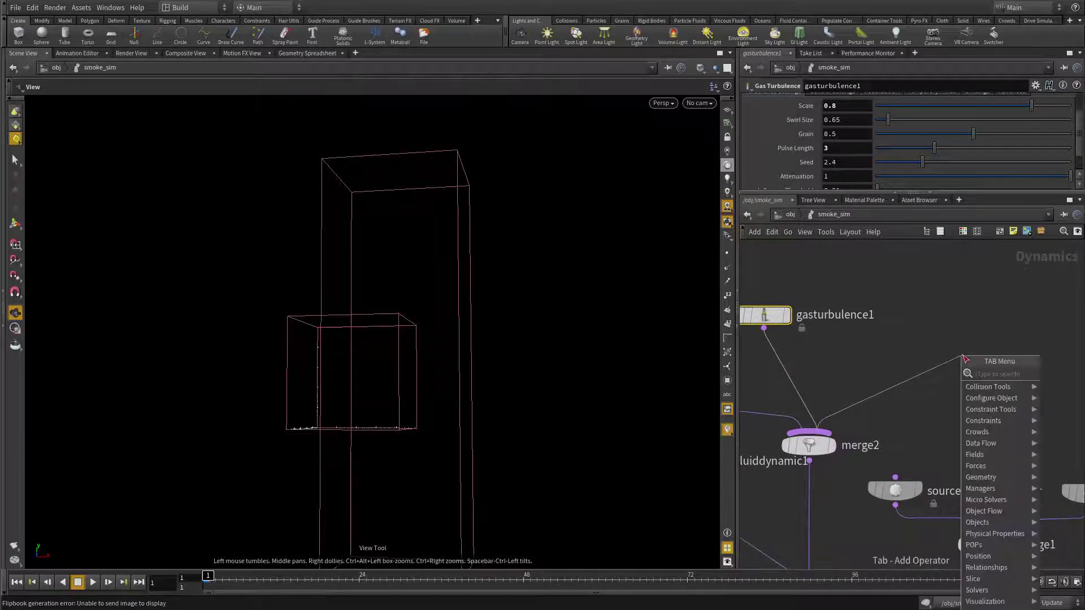
type("gas")
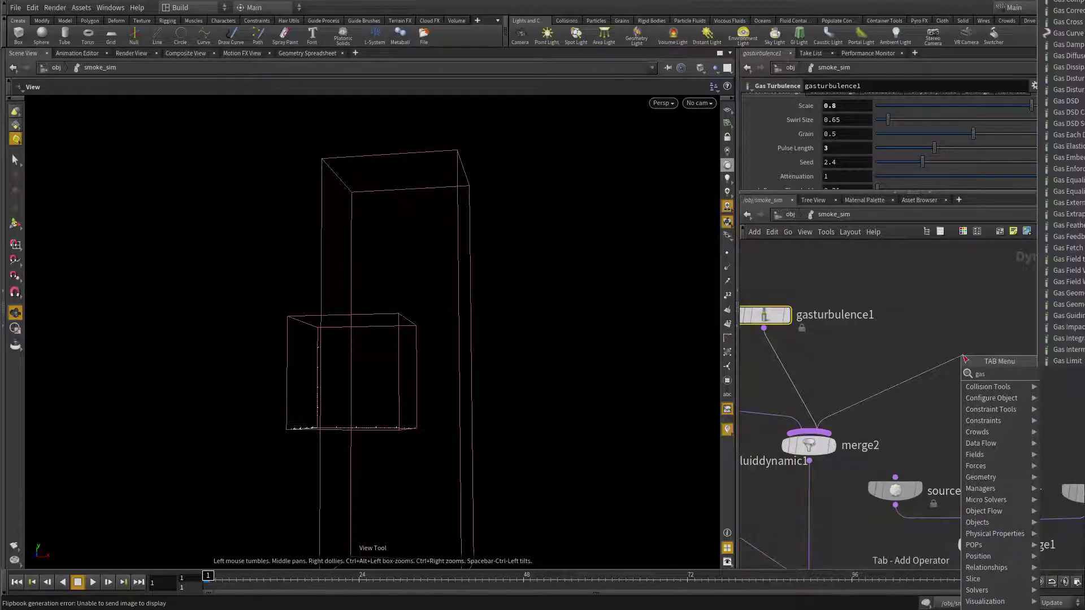
type(" shr")
key("Return")
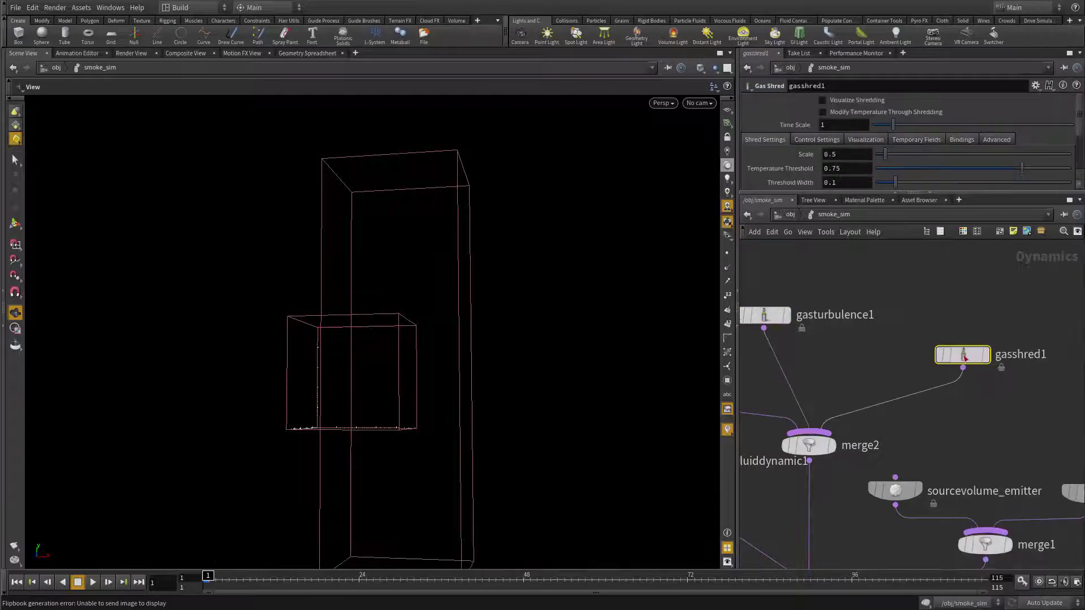
left_click_drag(965, 358, 973, 379)
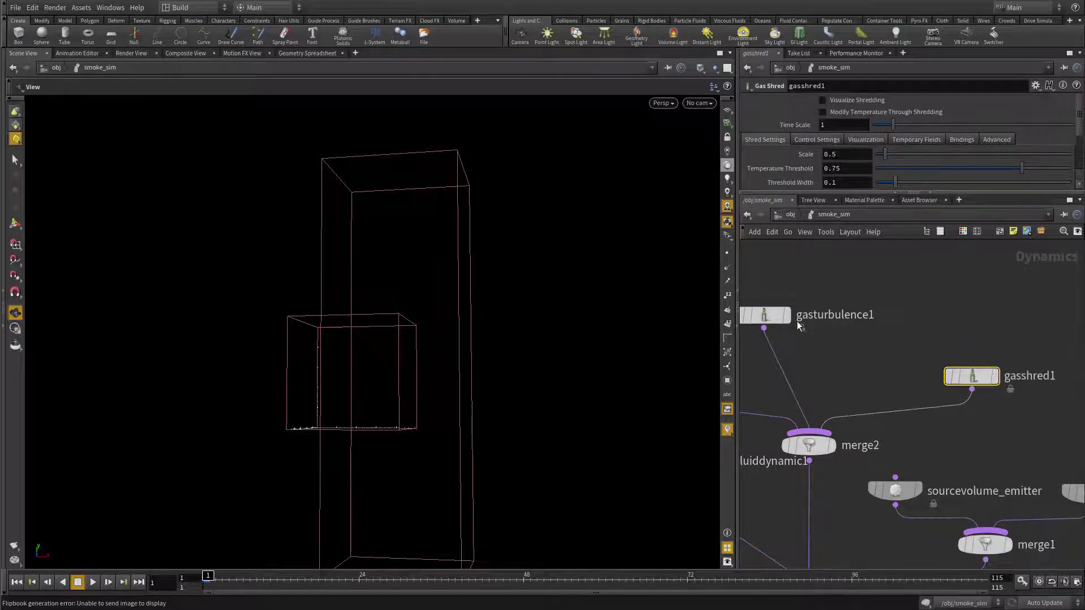
left_click_drag(778, 322, 814, 316)
scroll(960, 354, "up", 2)
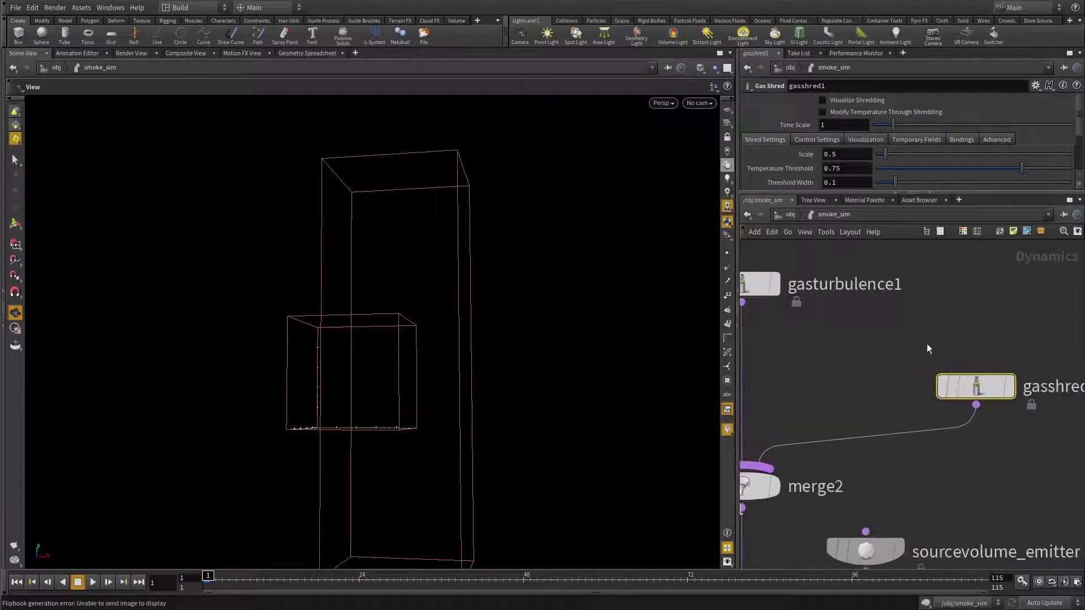
middle_click_drag(974, 325, 913, 298)
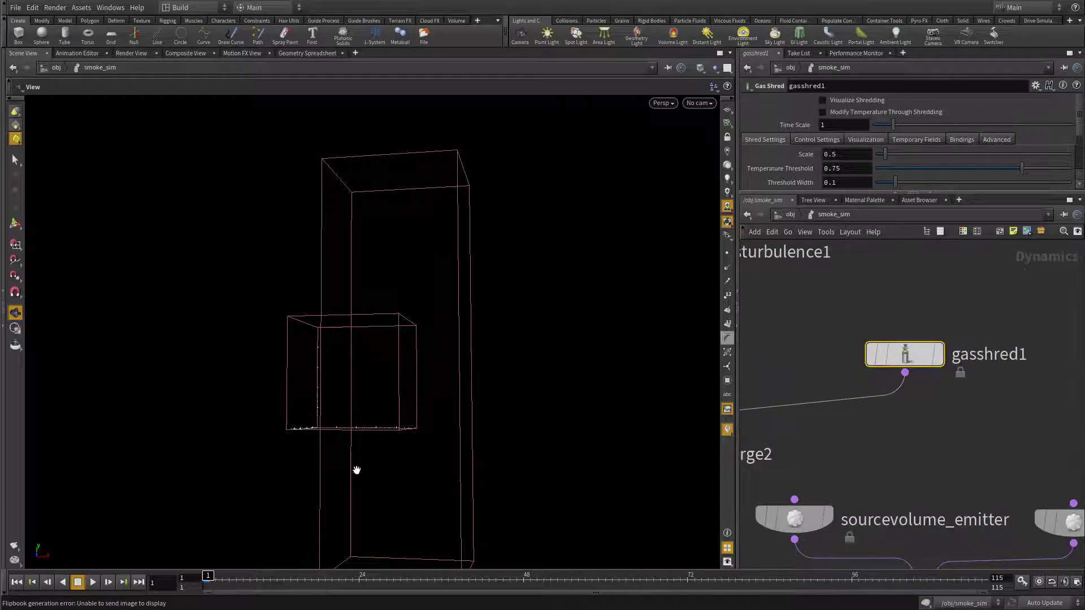
Step: Play the simulation with the gas shred connected and stop it at frame 9
left_click(93, 582)
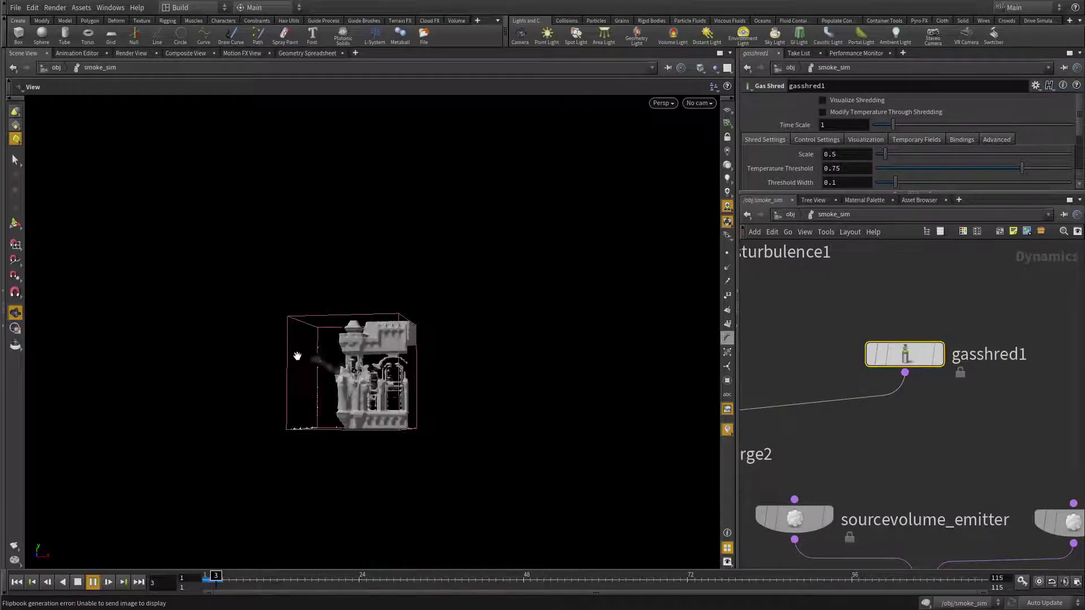
scroll(298, 355, "up", 3)
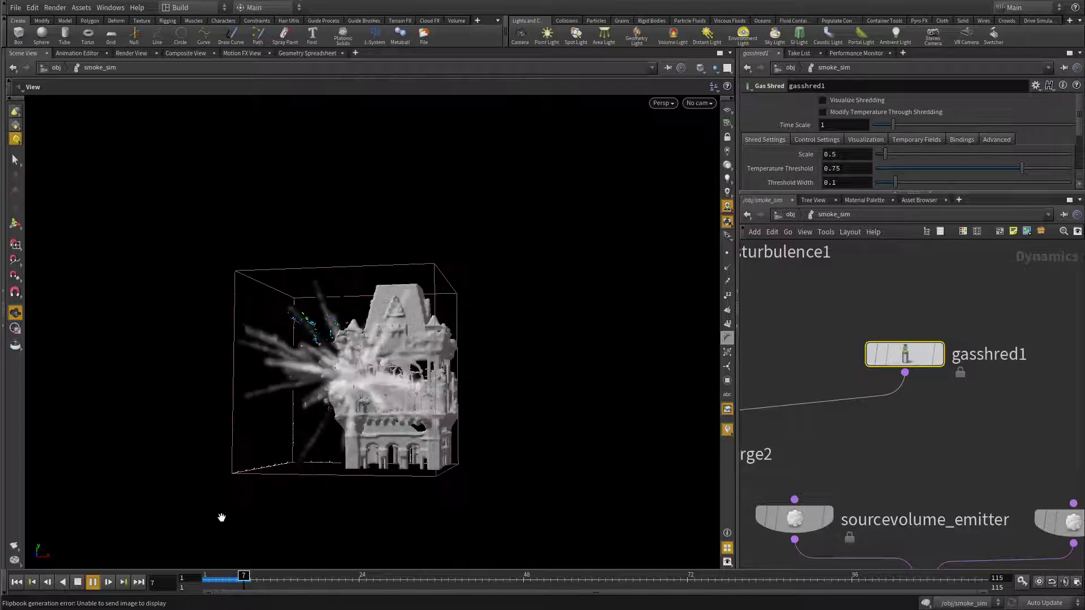
left_click(80, 584)
Step: Disable Visualize Turbulence on gasturbulence1 and enable Visualize Shredding on gasshred1
middle_click_drag(947, 398, 1082, 425)
middle_click_drag(903, 294, 942, 366)
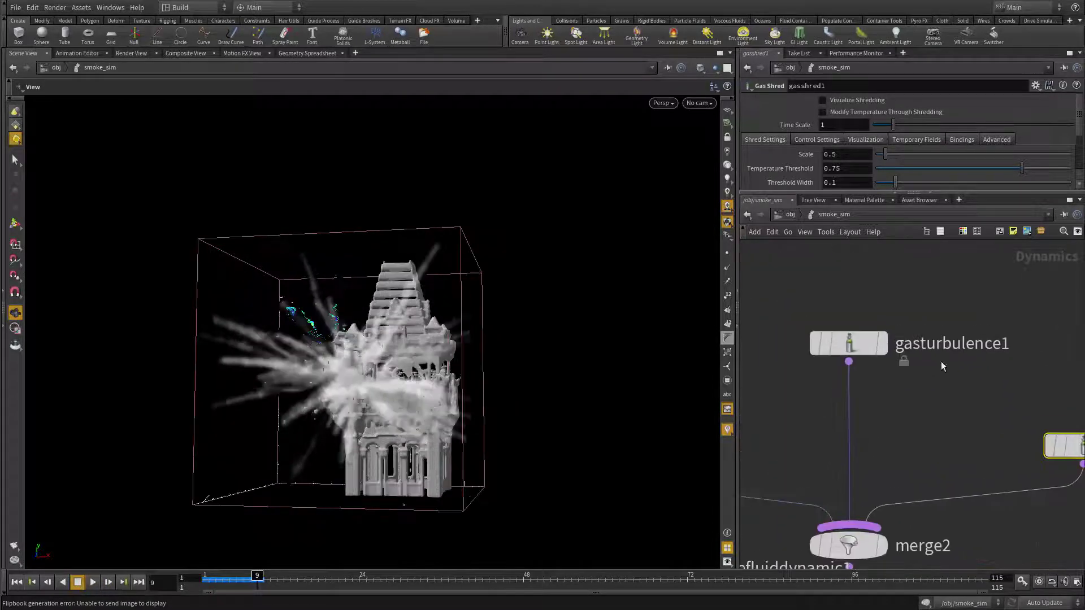
left_click(848, 343)
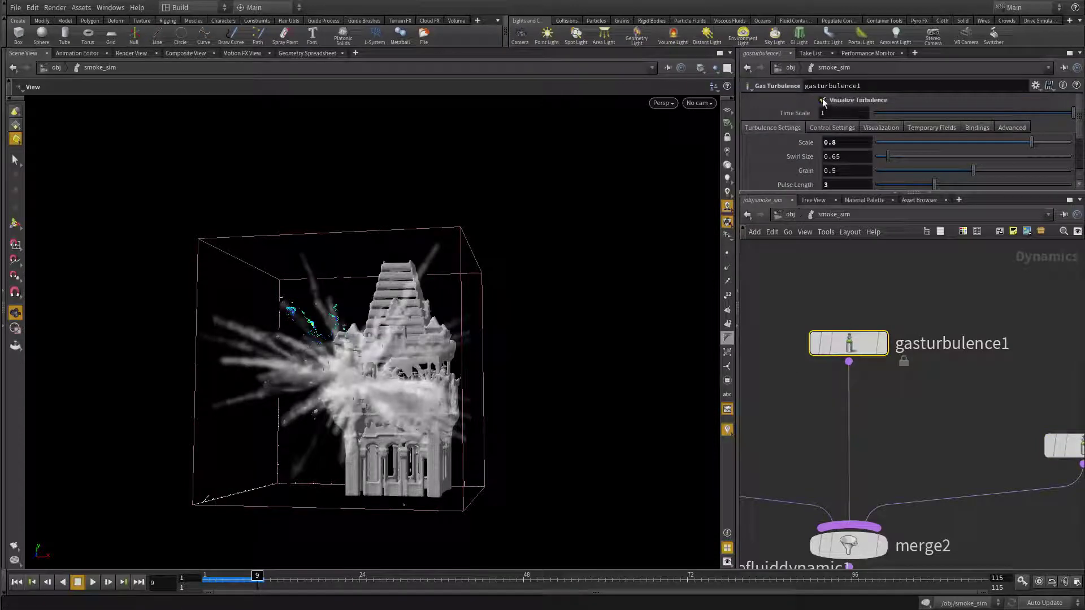
middle_click_drag(1032, 418, 844, 389)
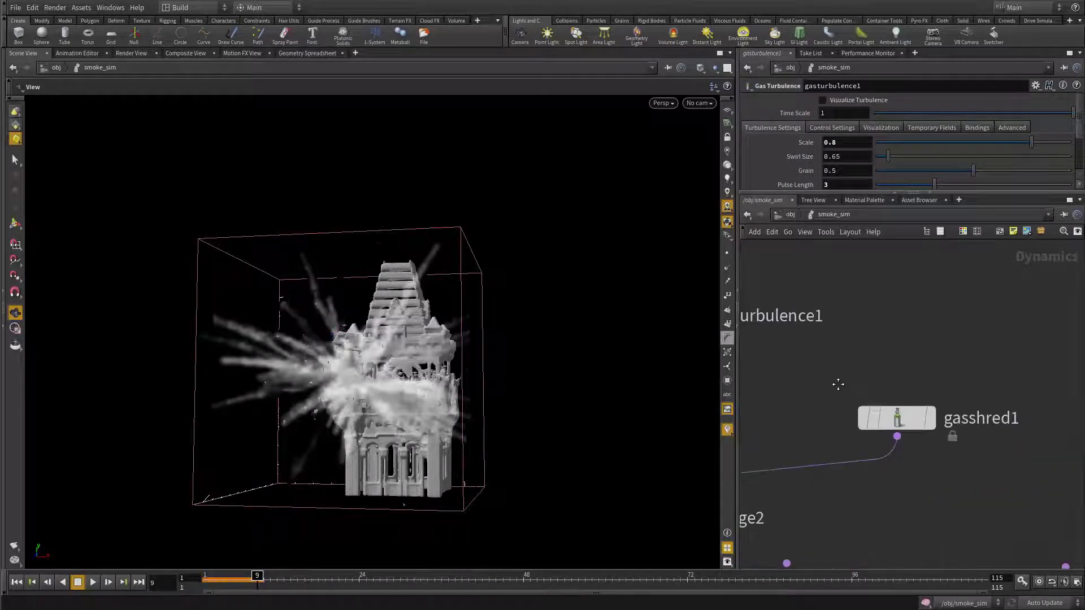
left_click(906, 423)
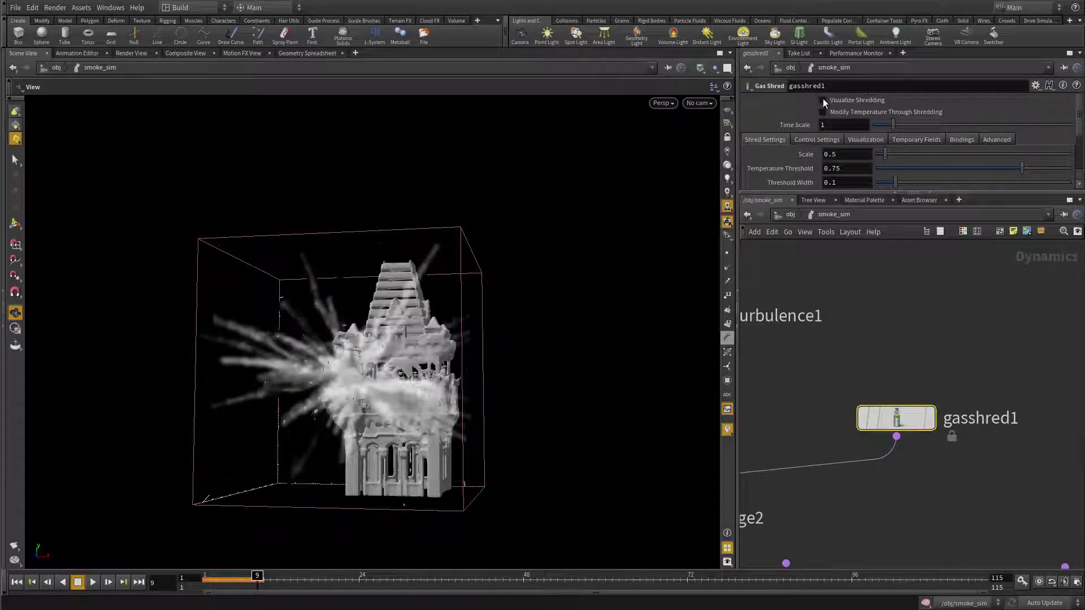
Step: Replay the simulation from frame 1 to 11 and examine the smoke for shredding visualization
left_click(17, 582)
left_click(93, 582)
scroll(250, 430, "up", 5)
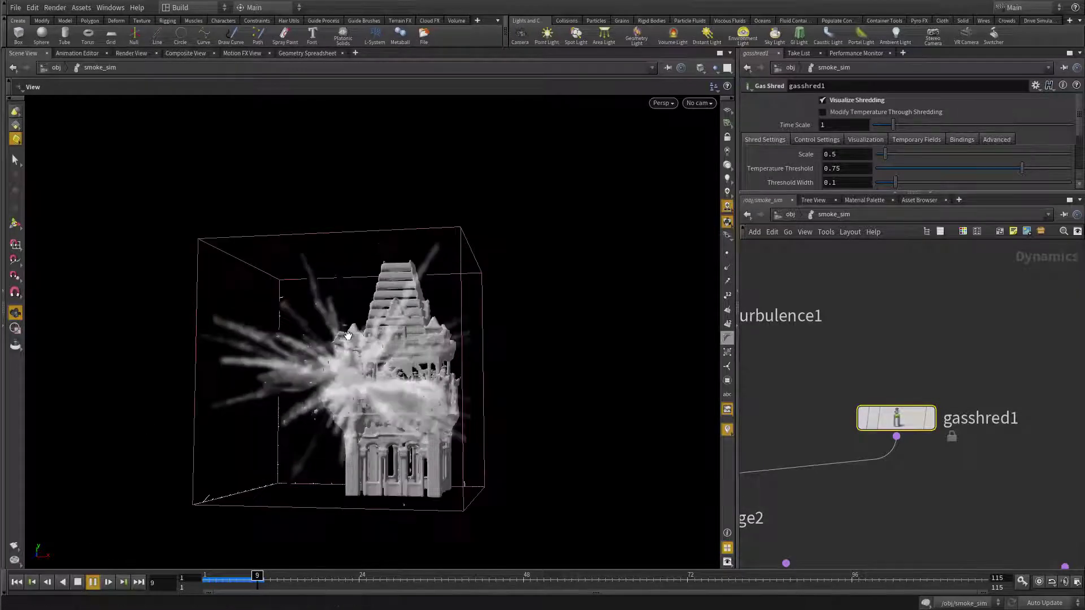
left_click(78, 583)
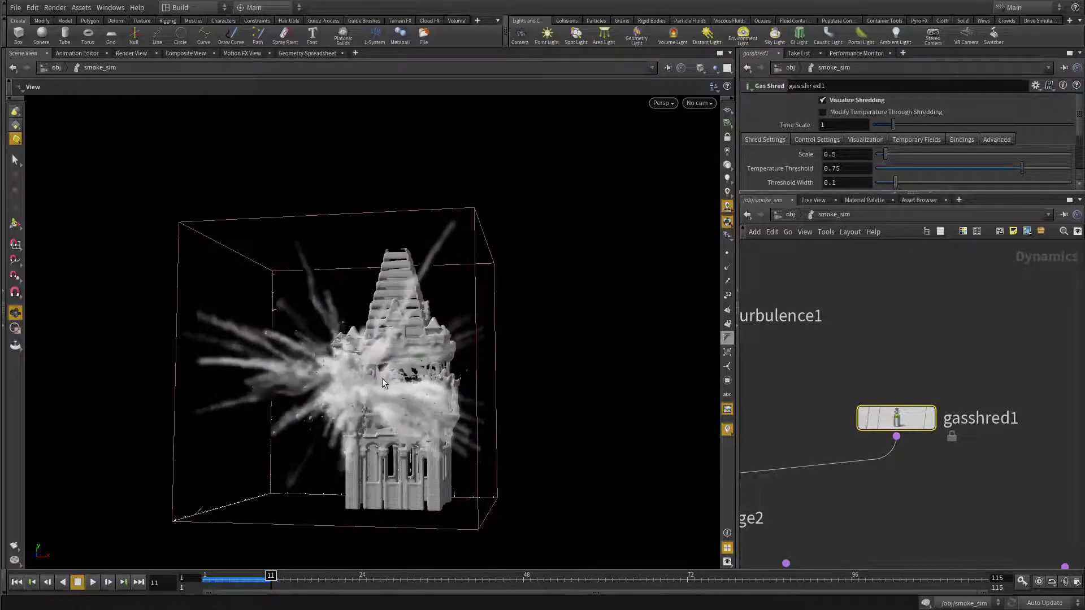
left_click_drag(373, 357, 583, 390)
Step: Change the gas shred's Temperature Field binding to density
middle_click_drag(911, 344, 945, 247)
scroll(897, 288, "up", 1)
left_click(961, 140)
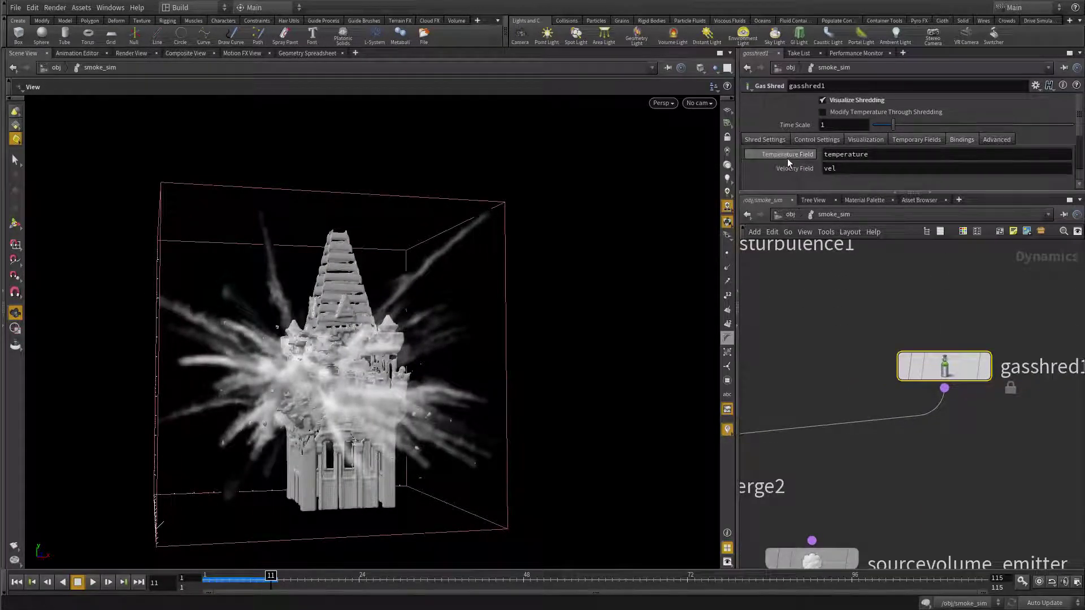
mouse_move(788, 155)
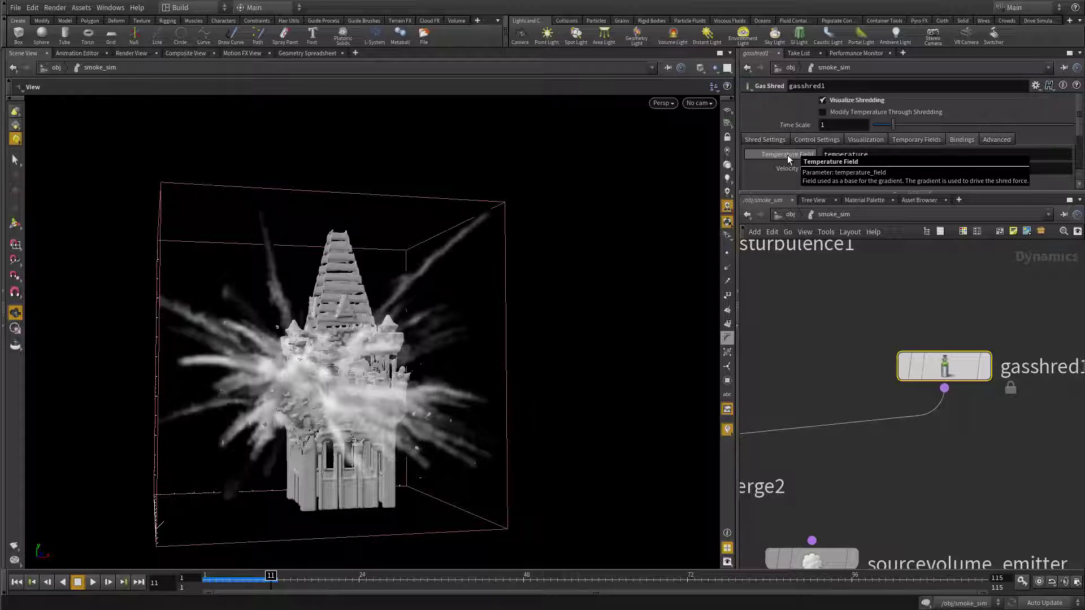
left_click(903, 153)
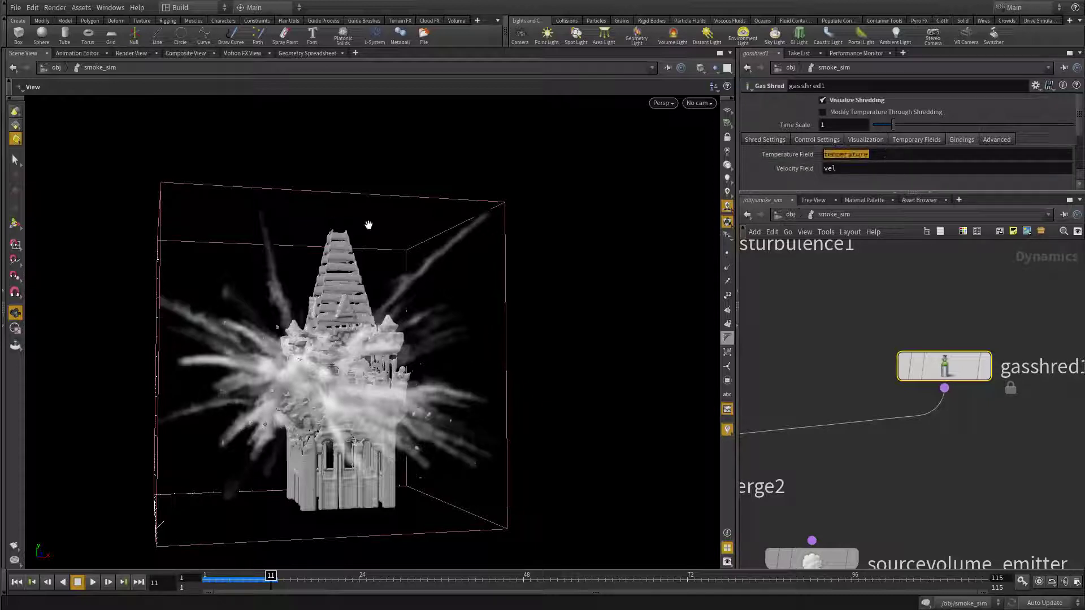
type("density")
key("Return")
Step: Examine the shredding visualization around the smoke trails at frame 11 and open the gas shred's Shred Settings
left_click_drag(368, 225, 370, 330)
right_click_drag(370, 331, 439, 330)
middle_click_drag(282, 310, 383, 333)
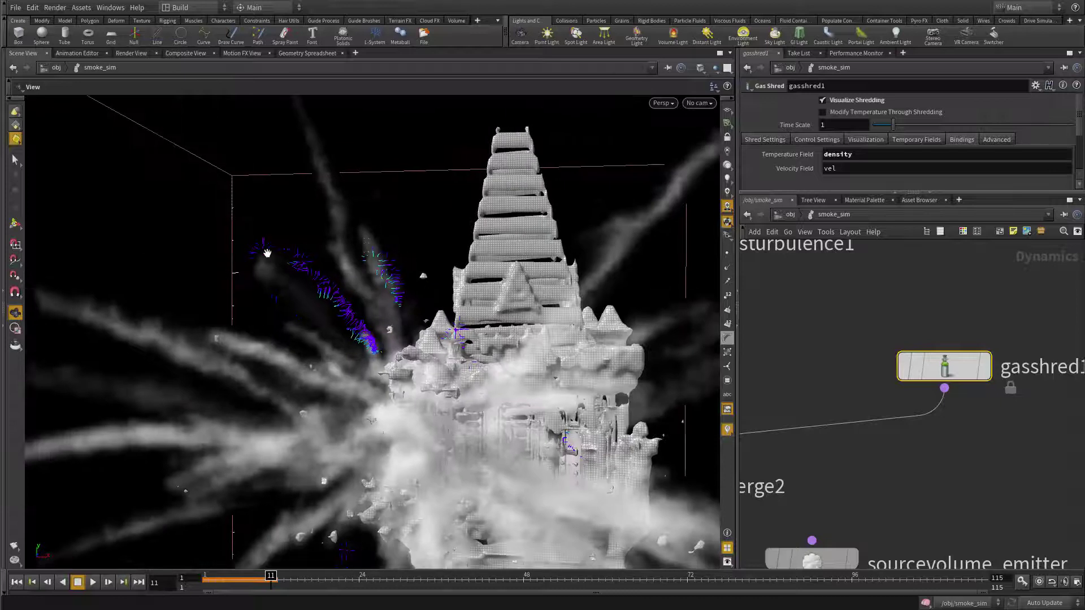
scroll(383, 332, "down", 8)
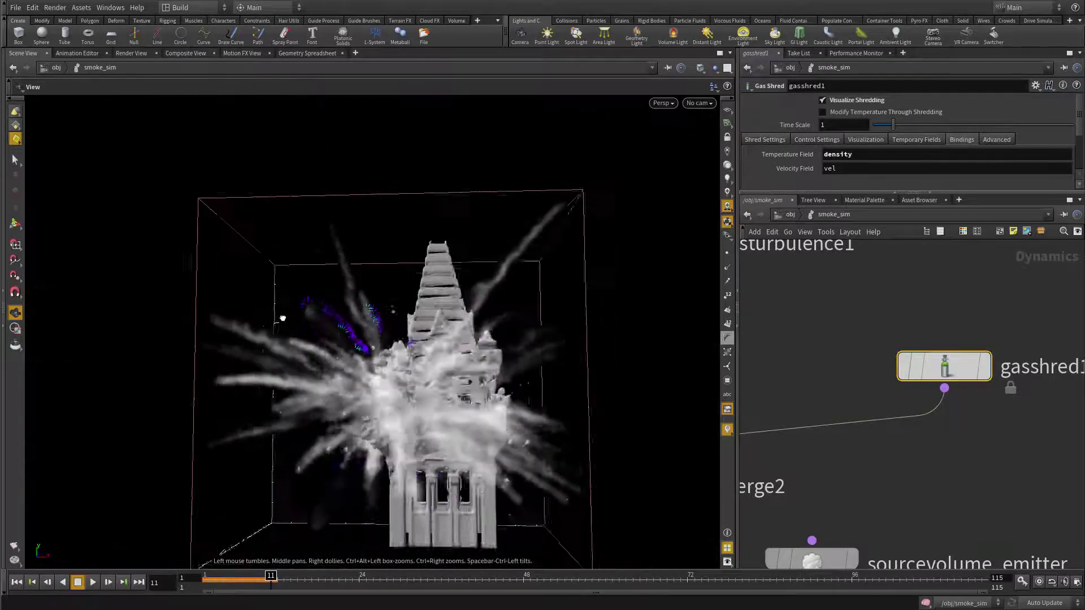
mouse_move(425, 327)
middle_mouse_down()
mouse_move(426, 314)
mouse_move(436, 332)
middle_mouse_up()
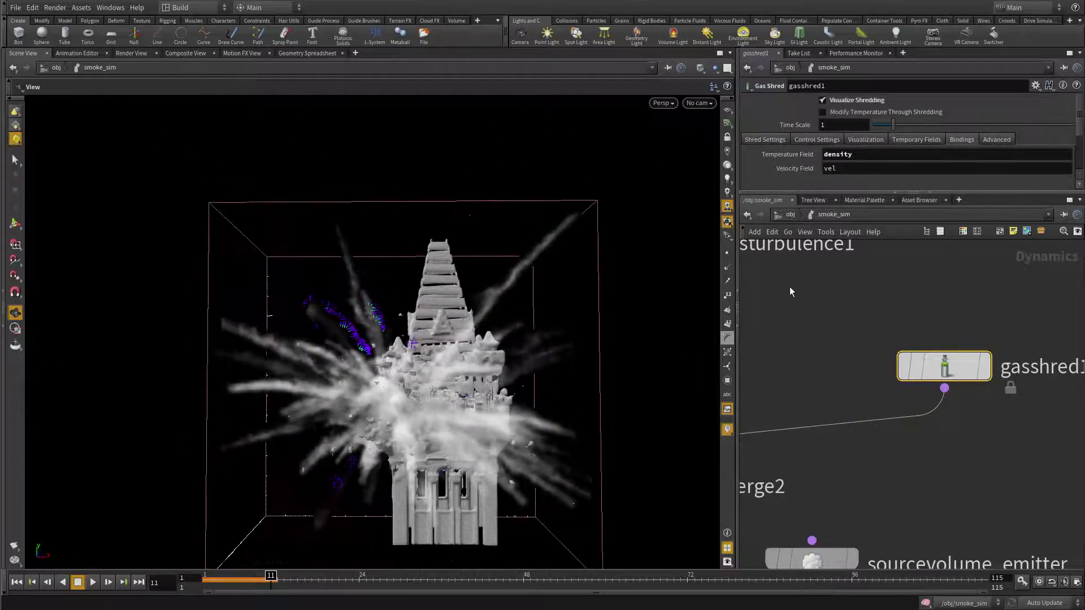
left_click(764, 140)
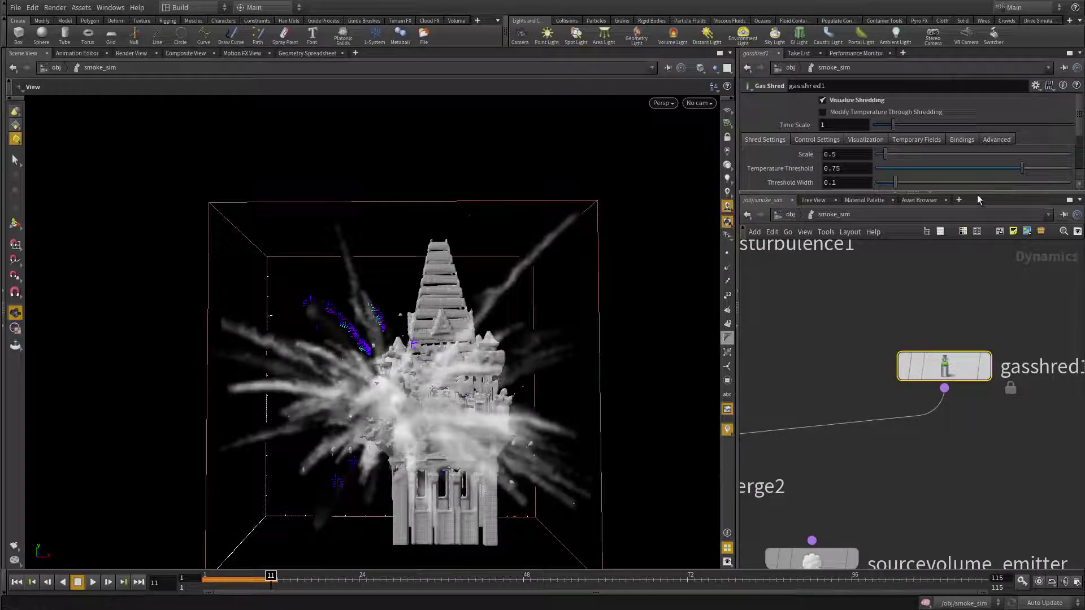
Step: Enlarge the parameter area and set the gas shred's Scale to 1
left_click_drag(979, 199, 964, 283)
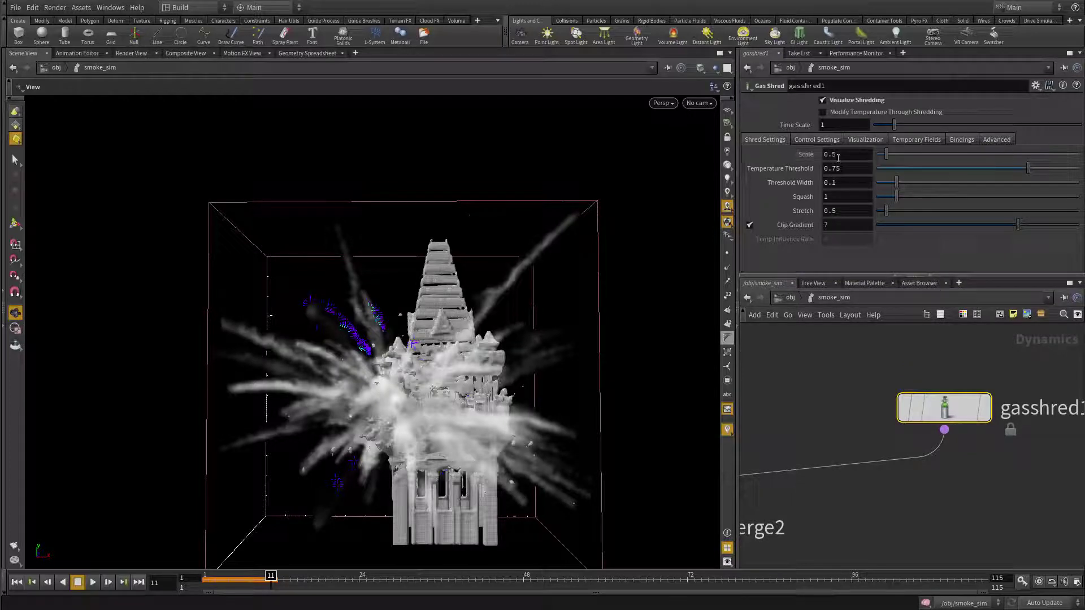
left_click_drag(837, 154, 815, 154)
type("1")
key("Return")
mouse_move(782, 171)
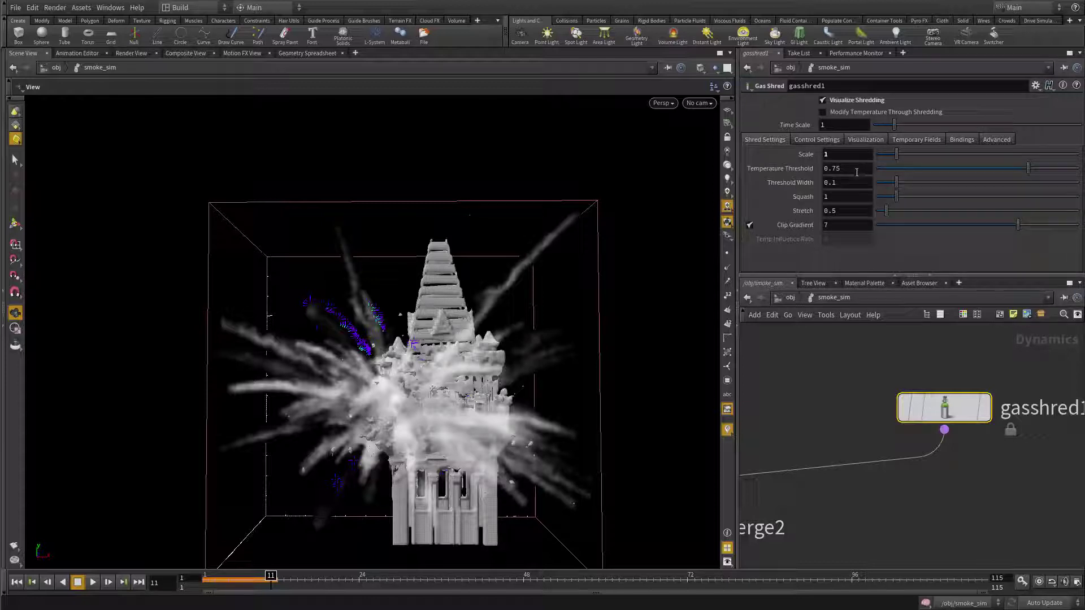
Step: Examine the gas shred's Temperature Threshold and the shredding markers around the smoke trails at frame 11
left_click_drag(855, 169, 564, 269)
left_click(850, 167)
mouse_move(816, 177)
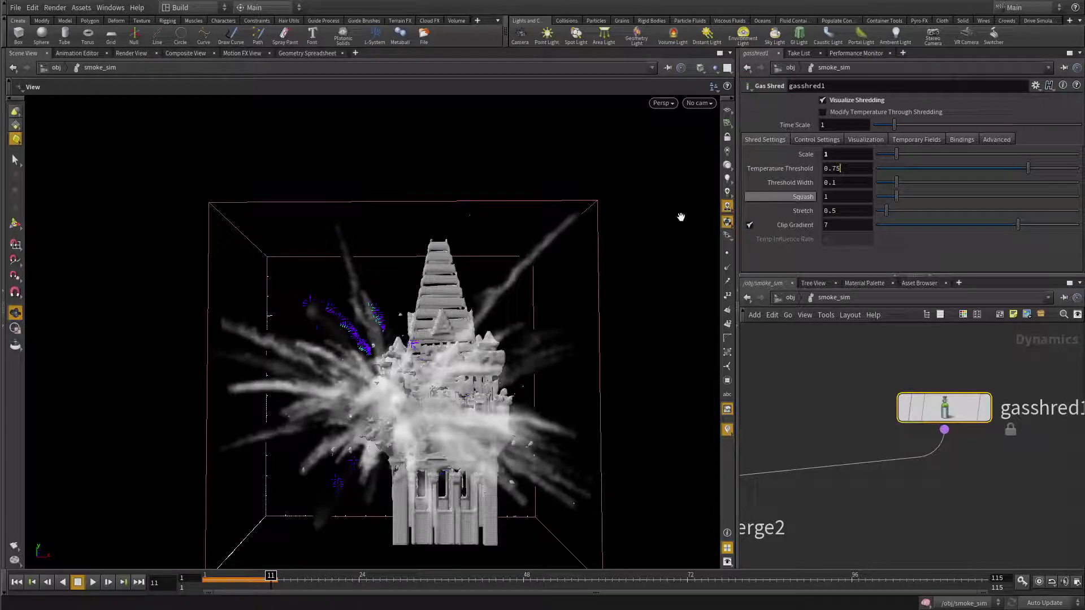
middle_click_drag(859, 431, 918, 395)
right_click_drag(279, 394, 629, 446)
left_click_drag(629, 446, 185, 360)
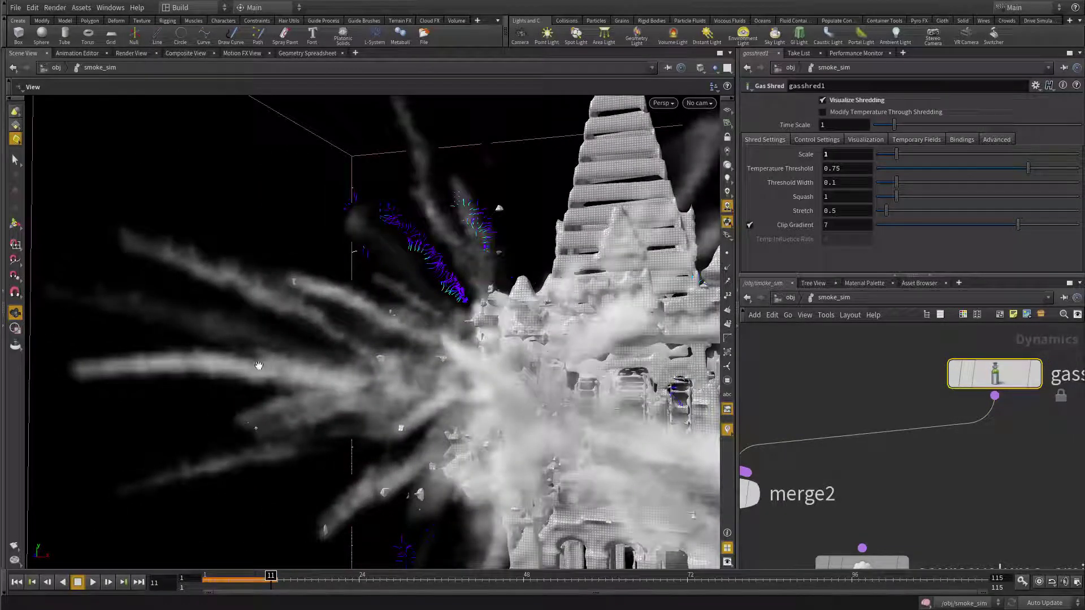
right_click_drag(466, 402, 294, 385)
left_click_drag(293, 384, 396, 390)
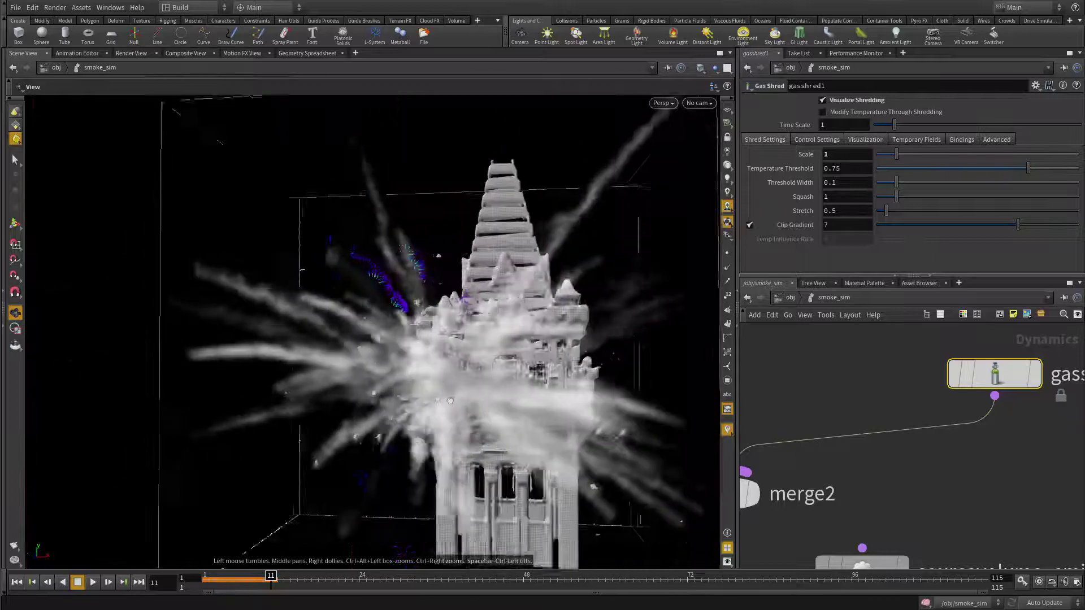
middle_click_drag(846, 387, 1026, 344)
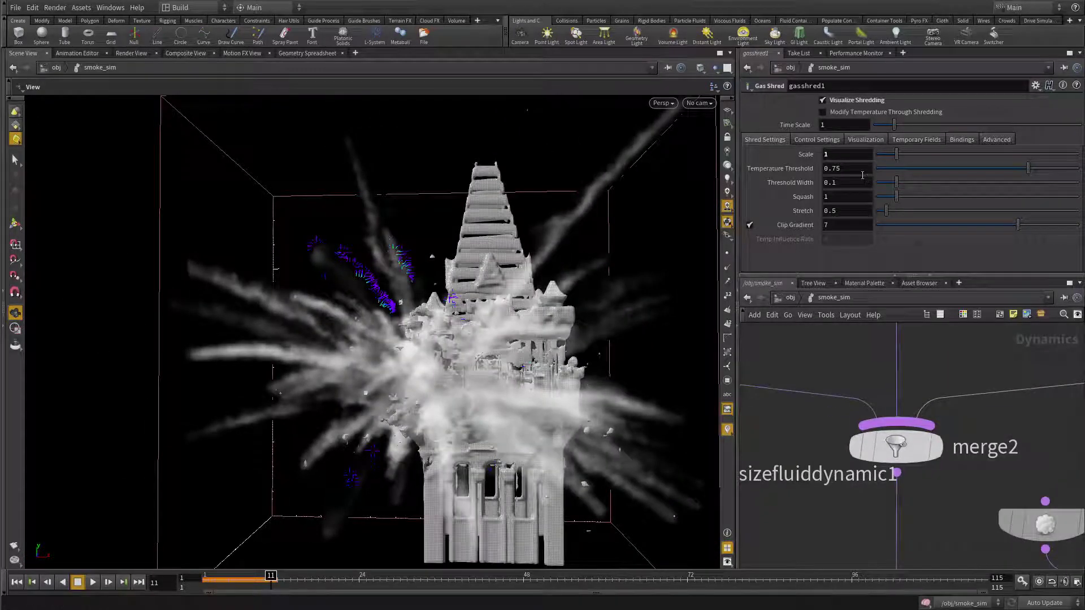
double_click(860, 173)
Step: Enable Remap Smoke in smokeobject1's density guide settings to color the smoke by density in Infra-Red mode
middle_click_drag(799, 448, 931, 437)
middle_click_drag(825, 466, 964, 438)
scroll(963, 439, "down", 1)
middle_click_drag(884, 453, 902, 326)
left_click(845, 407)
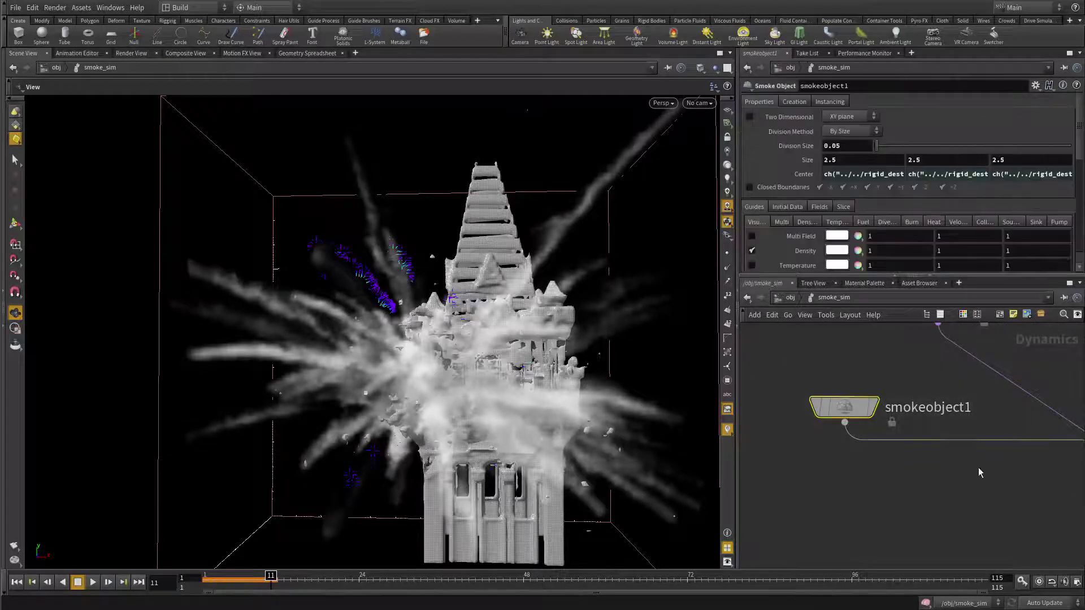
left_click(807, 222)
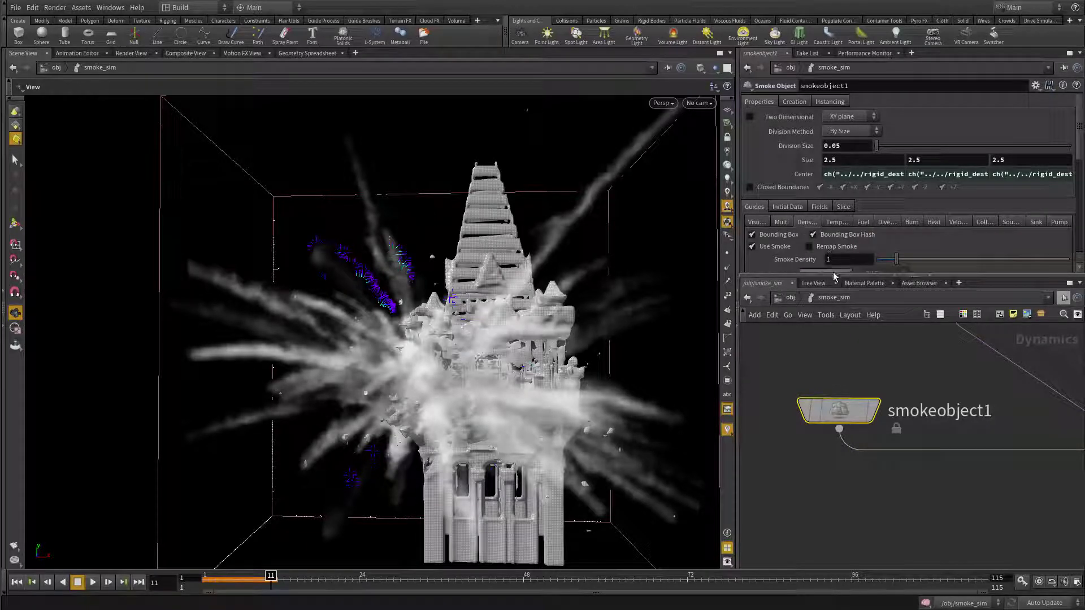
left_click_drag(834, 284, 834, 390)
left_click(809, 247)
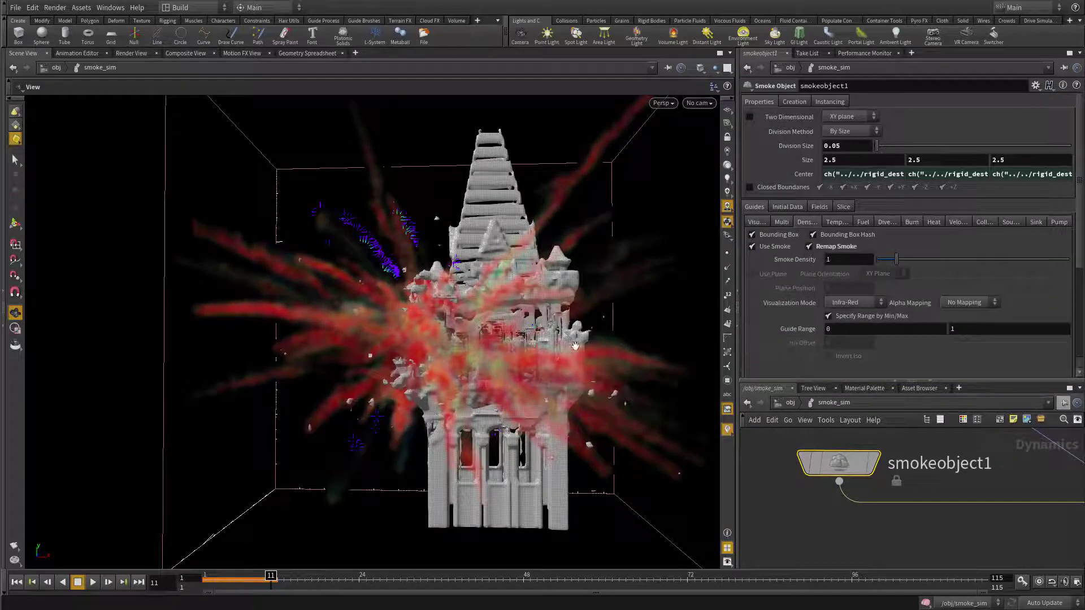
left_click_drag(388, 335, 305, 305)
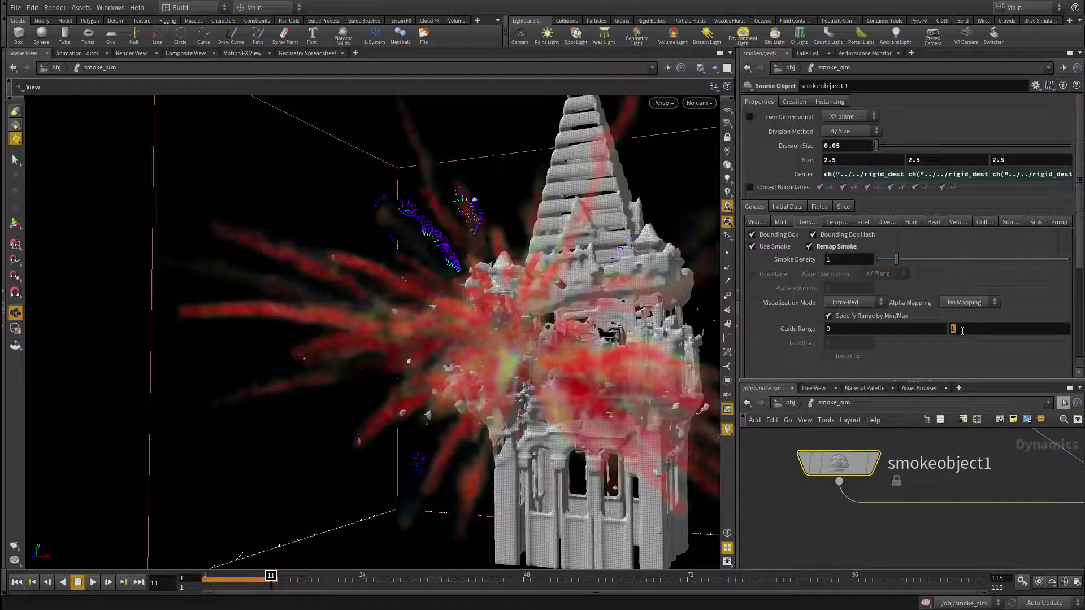
Step: Compare the density guide range on smokeobject1 with the Temperature Threshold on gasshred1
left_click(964, 331)
middle_click_drag(921, 495, 757, 564)
middle_click_drag(843, 482, 886, 524)
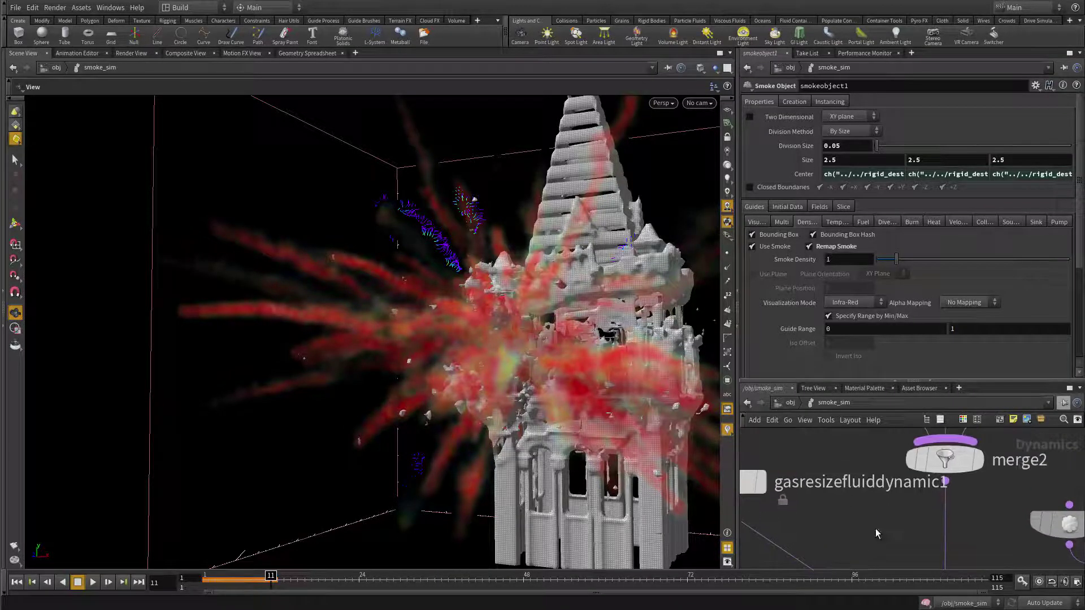
middle_click_drag(876, 485, 865, 563)
middle_click_drag(891, 451, 910, 546)
scroll(918, 526, "down", 3)
middle_click_drag(998, 484, 848, 489)
scroll(975, 488, "up", 4)
left_click(976, 489)
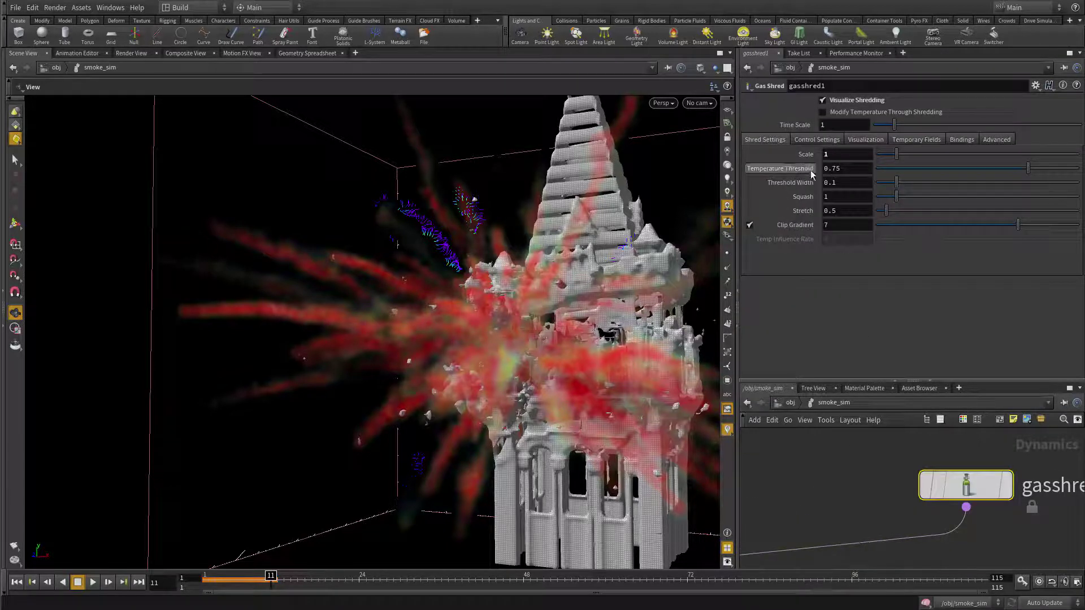
left_click_drag(820, 170, 809, 169)
left_click(856, 169)
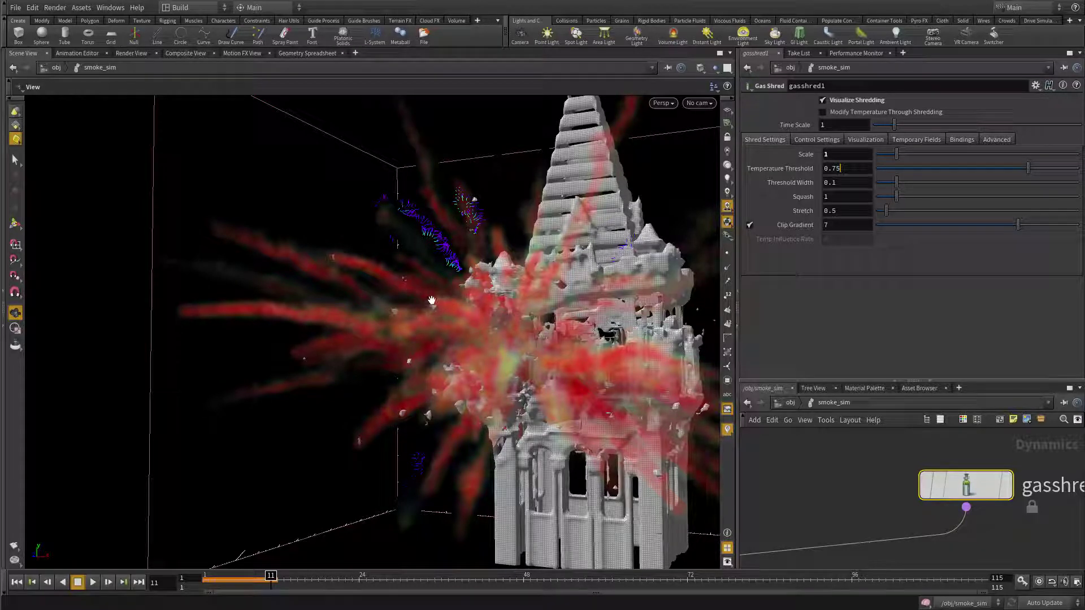
Step: Raise the upper density Guide Range of smokeobject1 to 2 and finally to 4
middle_click_drag(833, 489, 933, 463)
middle_click_drag(870, 476, 960, 491)
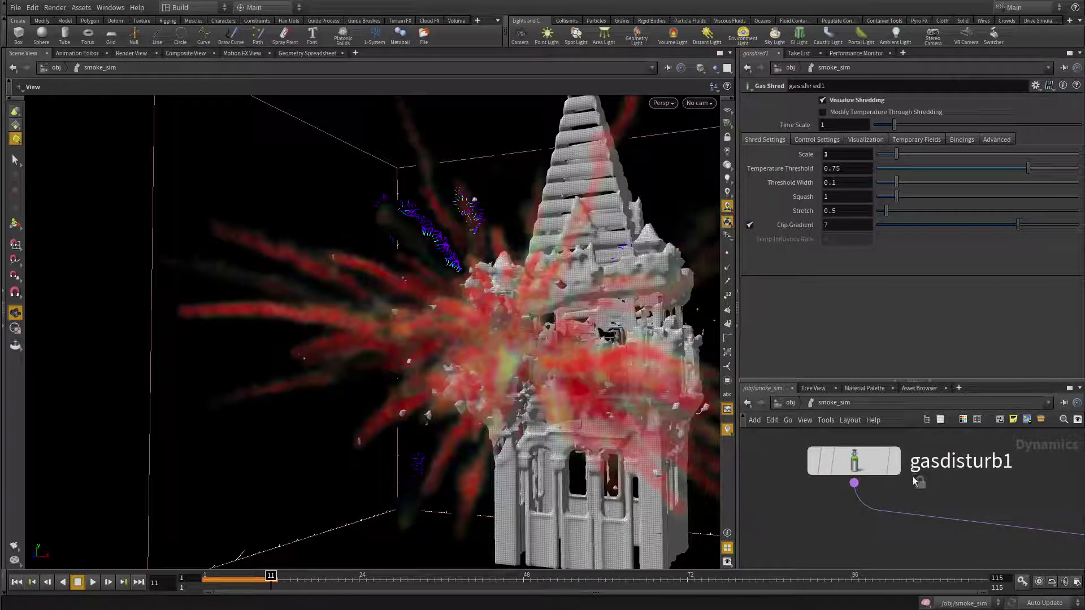
middle_click_drag(880, 535, 877, 505)
scroll(877, 505, "up", 2)
middle_click_drag(914, 473, 902, 516)
middle_click_drag(782, 537, 796, 443)
left_click(836, 481)
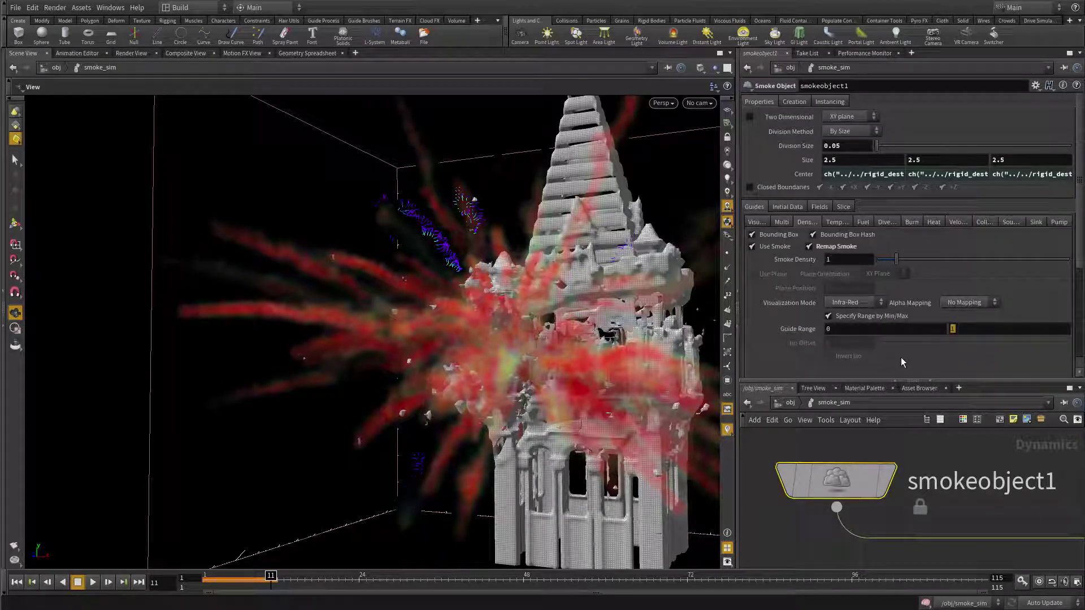
type("2")
key("Return")
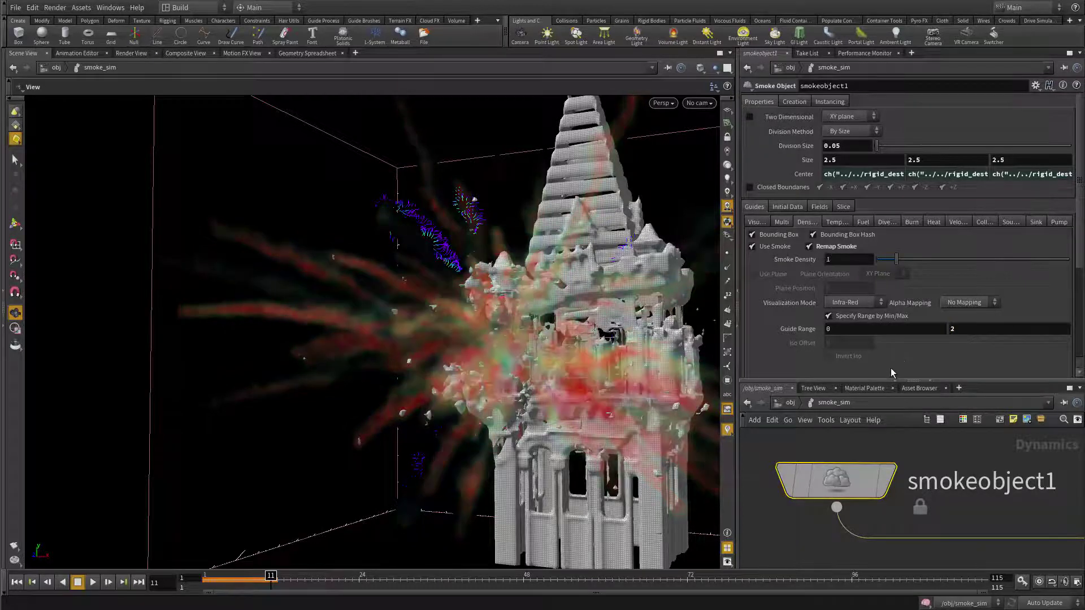
middle_click_drag(418, 325, 447, 323)
right_click_drag(446, 324, 322, 329)
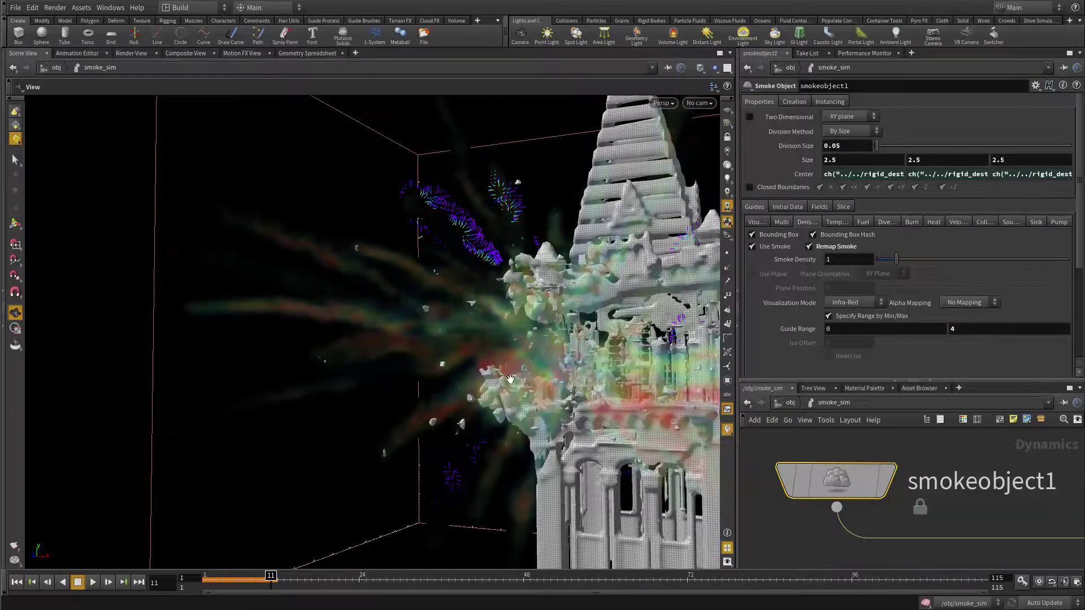
Step: Examine the density coloring across the tower's smoke trails and disable Remap Smoke on smokeobject1
left_click_drag(511, 376, 192, 398)
left_click_drag(132, 421, 446, 359)
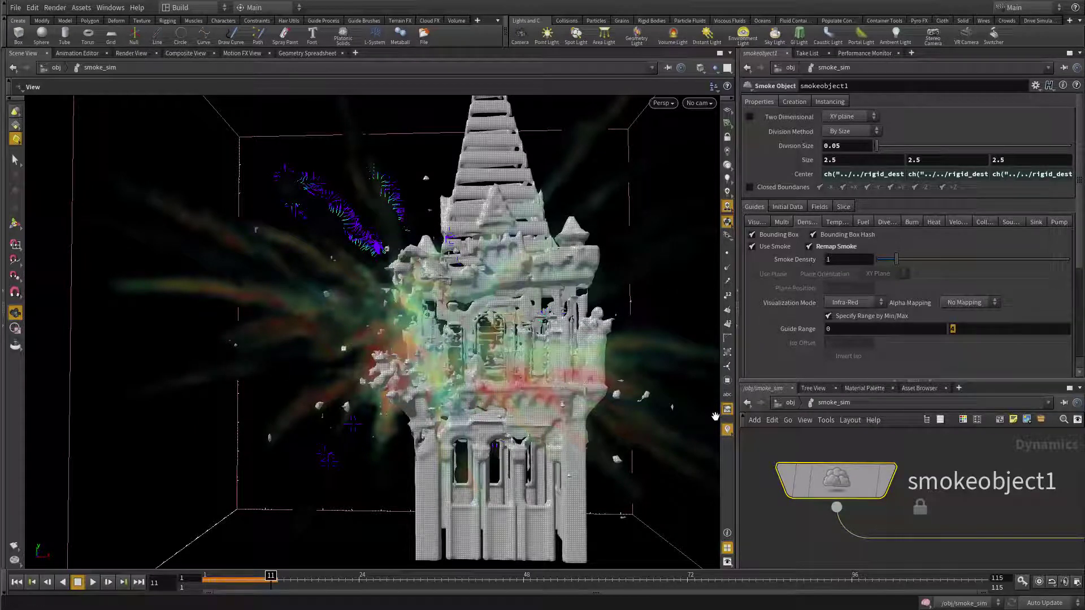
left_click(809, 247)
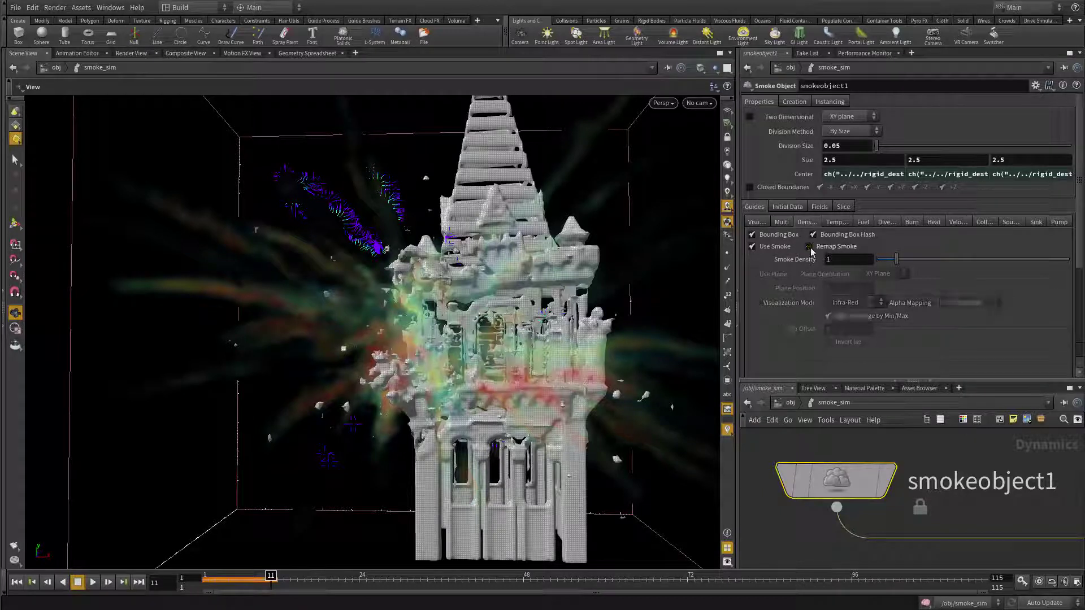
Step: Set the Temperature Threshold of gasshred1 to 3
middle_click_drag(955, 476, 858, 539)
scroll(858, 535, "down", 3)
middle_click_drag(942, 438, 921, 511)
middle_click_drag(926, 471, 883, 551)
middle_click_drag(959, 522, 925, 501)
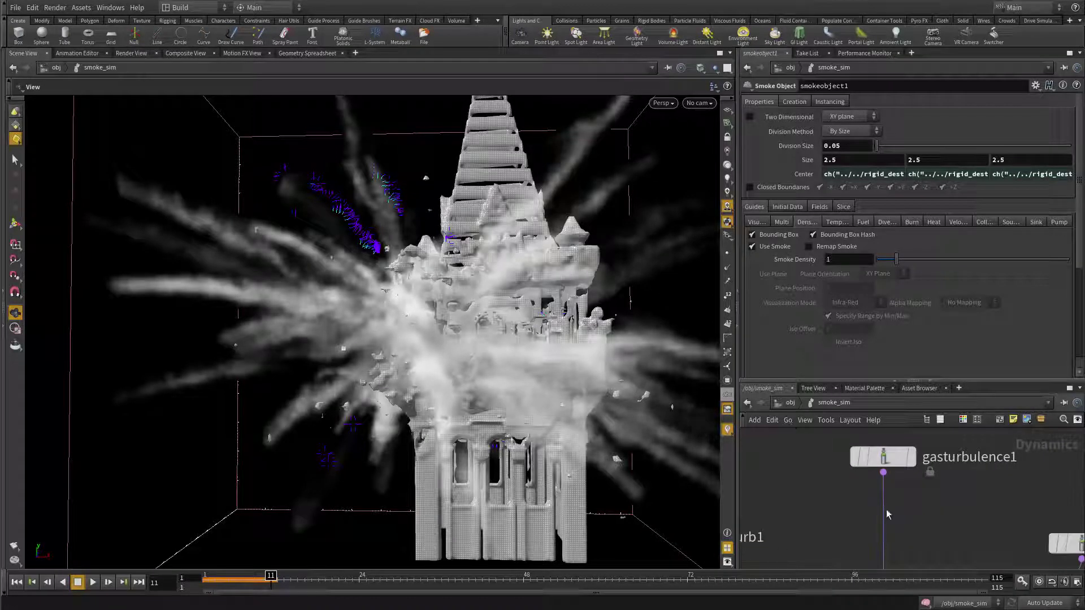
scroll(863, 525, "up", 3)
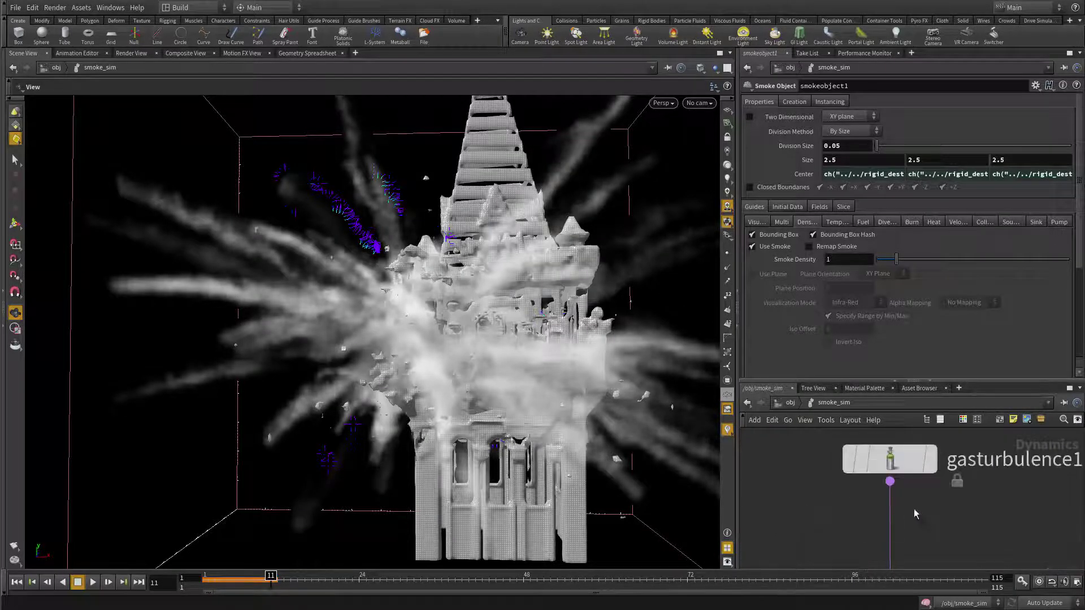
middle_click_drag(914, 510, 757, 376)
middle_click(893, 461)
middle_click_drag(781, 477, 745, 497)
left_click(908, 474)
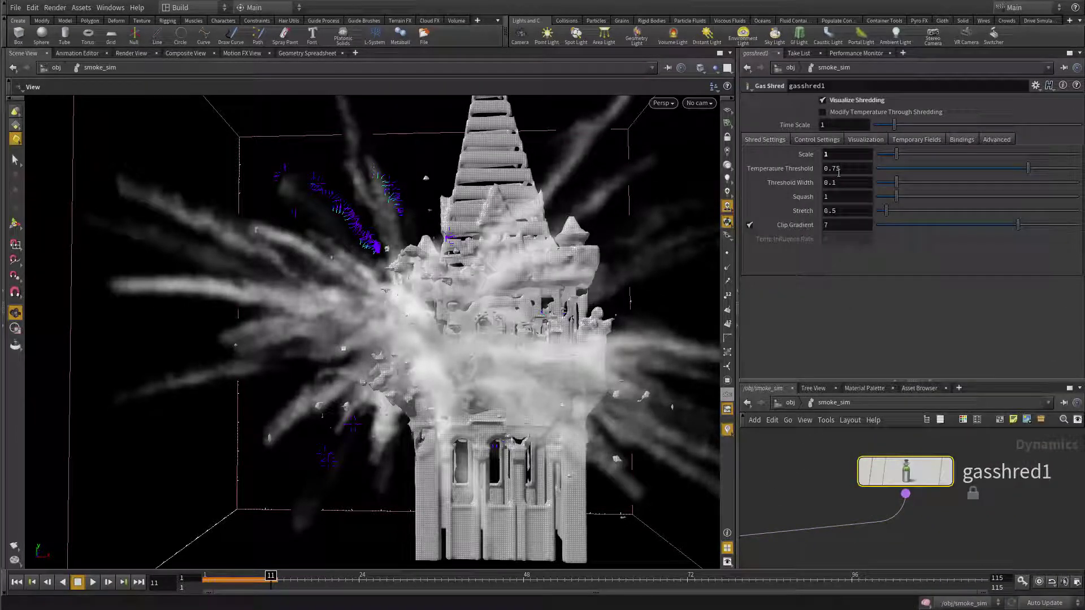
key("Return")
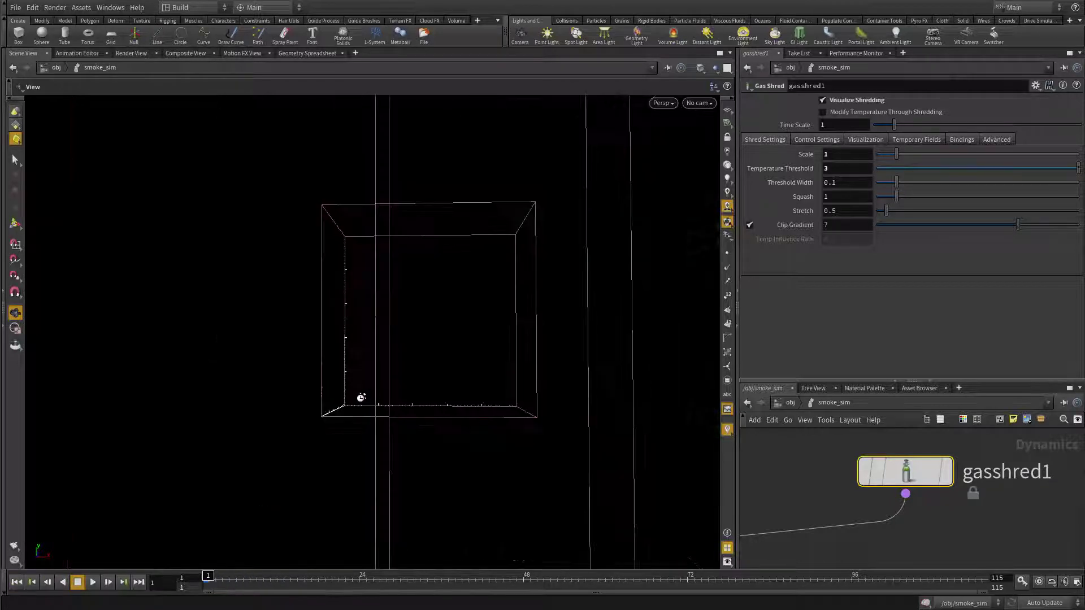
Step: Replay the simulation from frame 1 and stop it around frame 15
right_click_drag(361, 397, 278, 499)
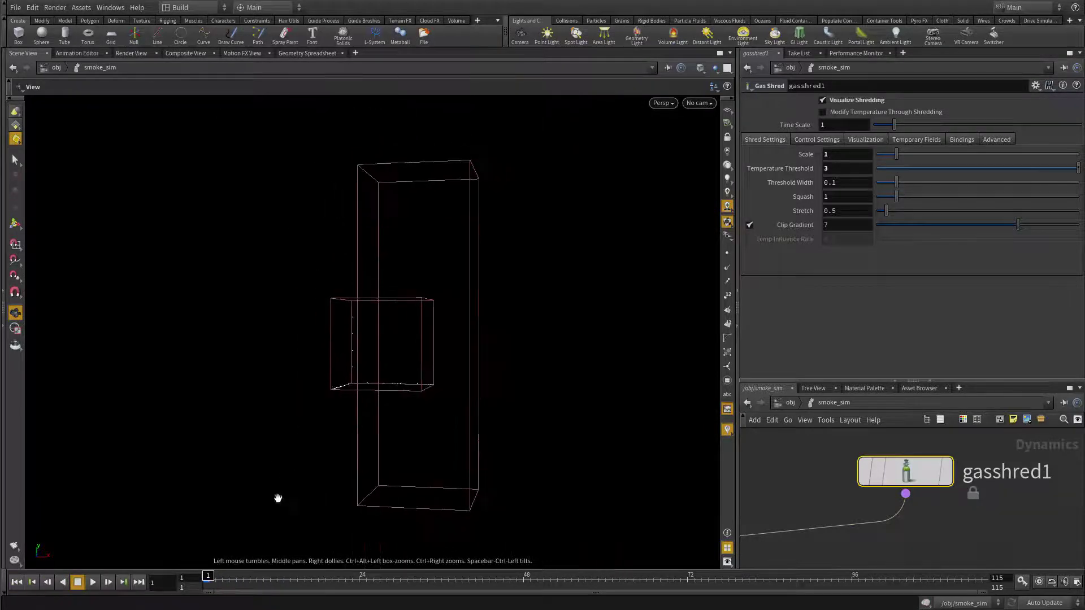
left_click(93, 582)
scroll(366, 385, "up", 2)
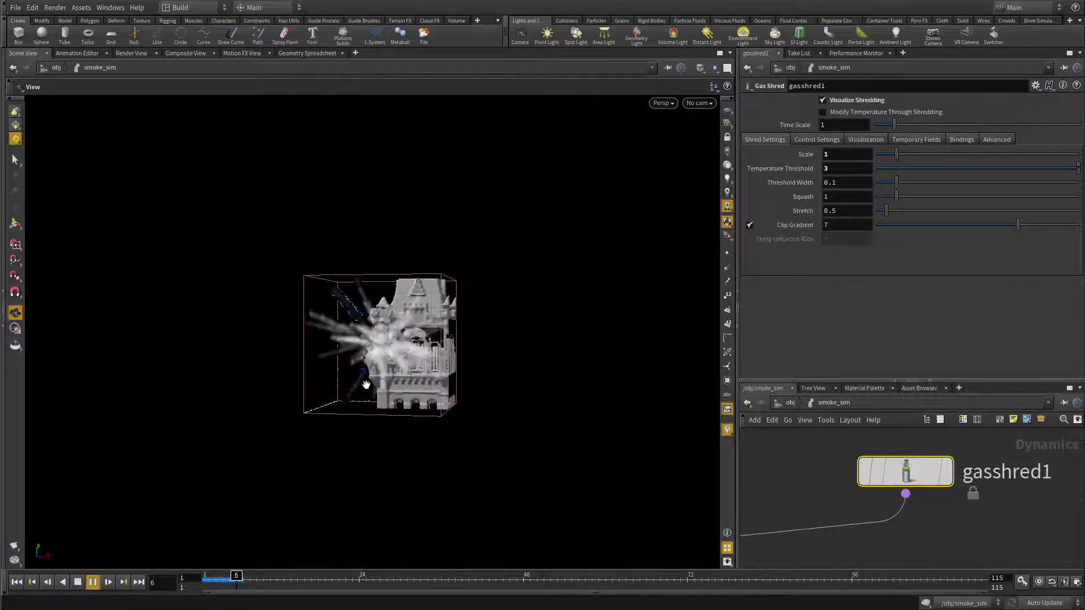
scroll(366, 384, "up", 3)
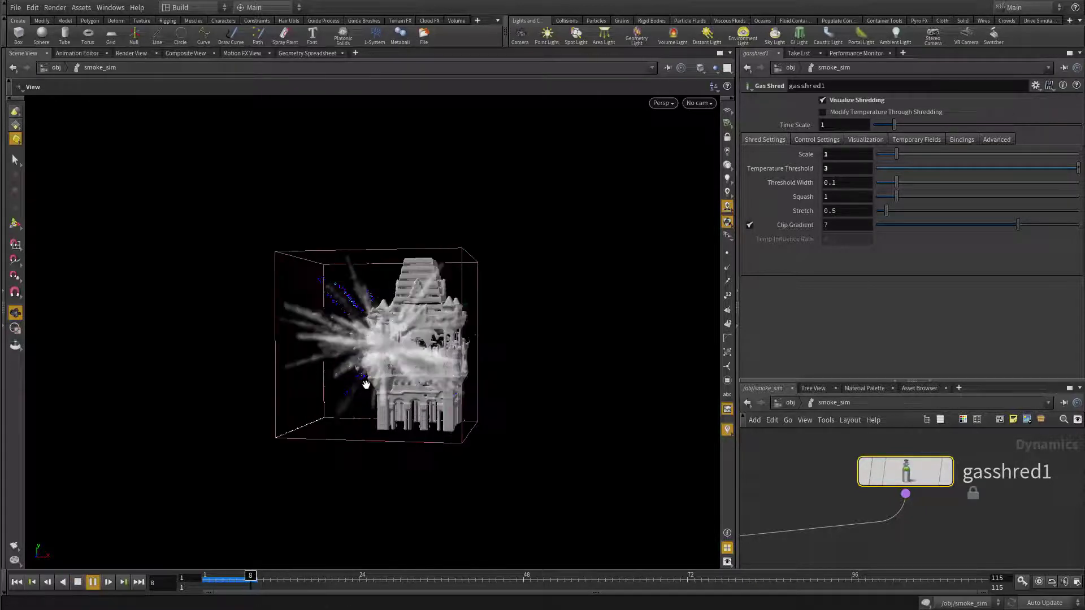
scroll(366, 384, "up", 1)
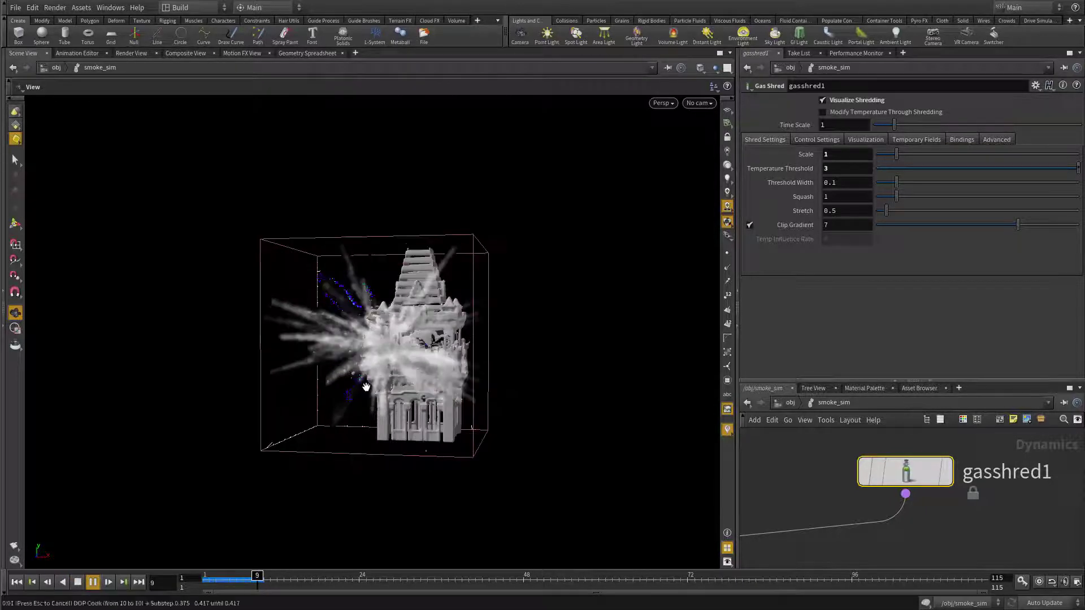
scroll(366, 386, "up", 1)
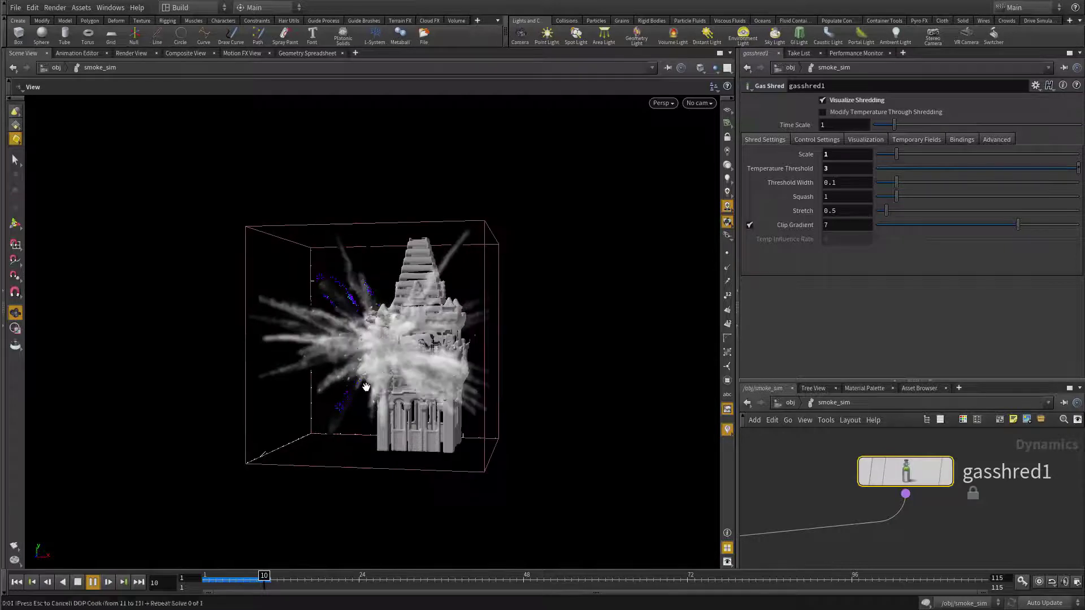
scroll(366, 386, "up", 1)
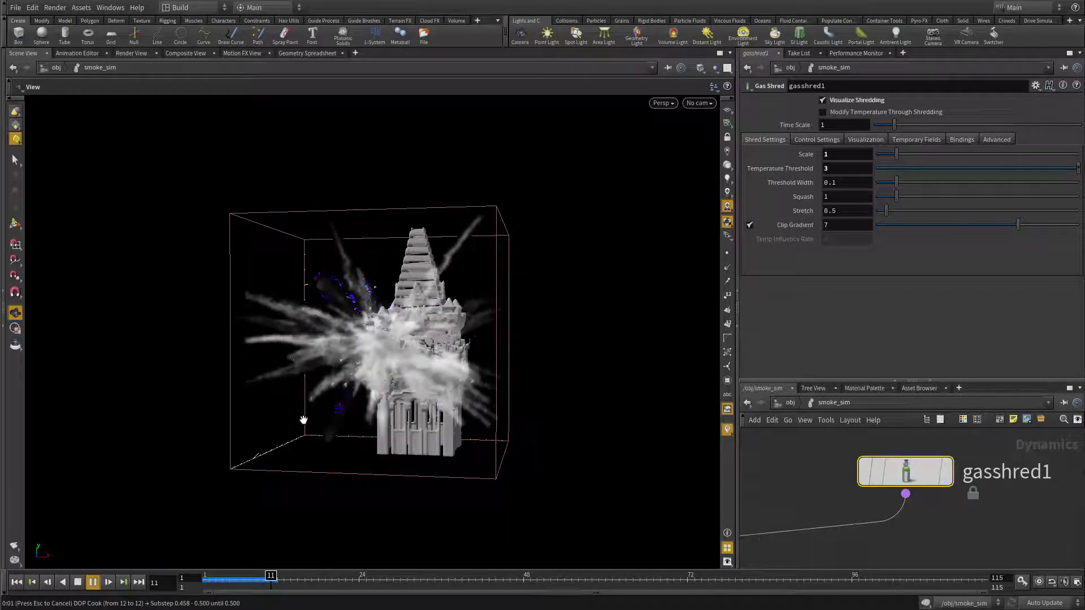
scroll(244, 412, "up", 1)
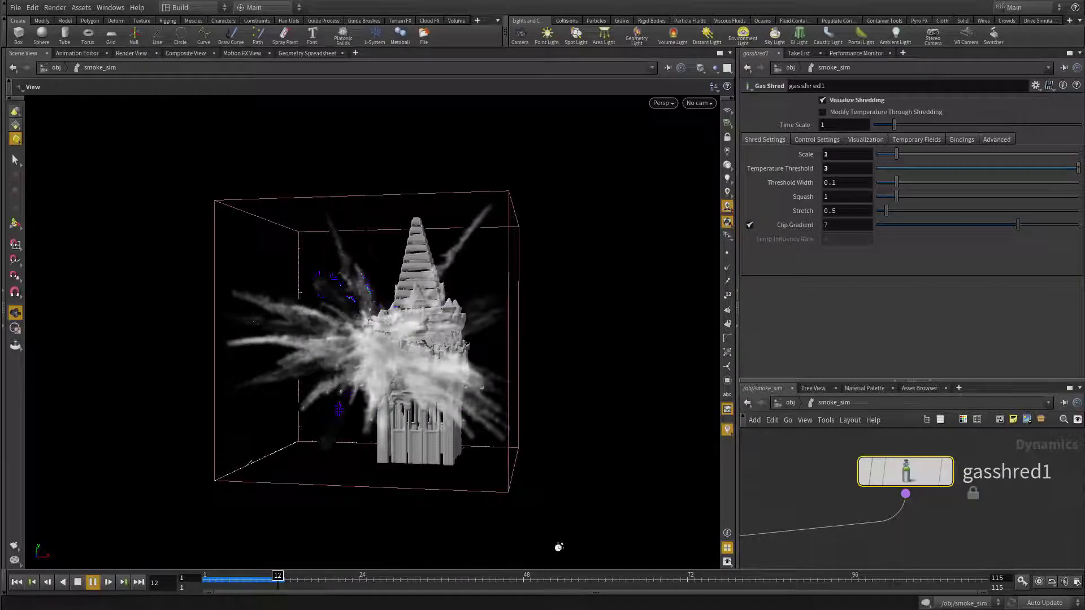
scroll(539, 547, "up", 1)
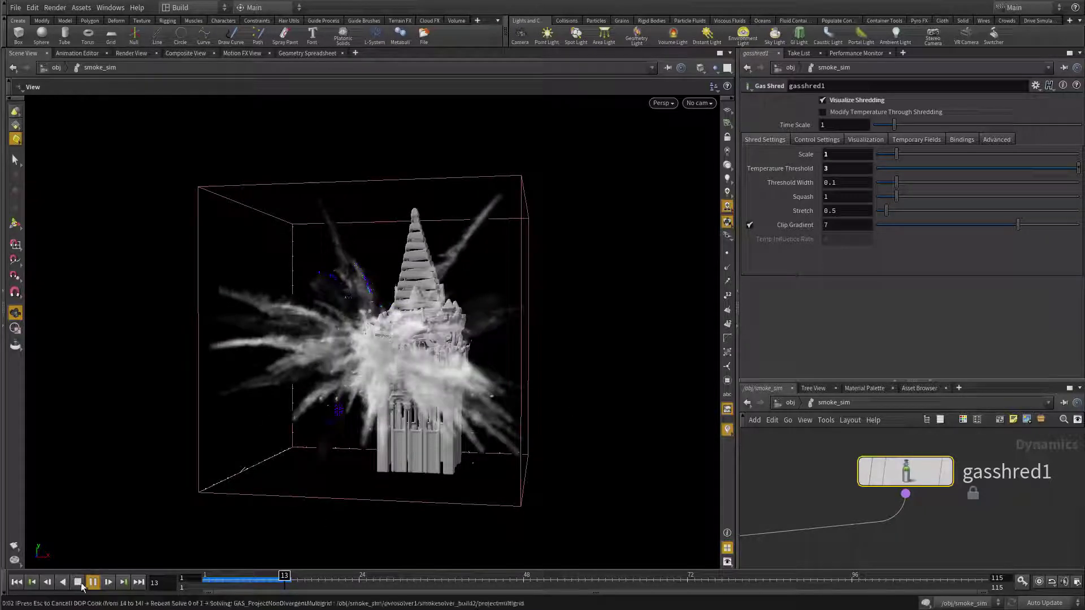
left_click(79, 582)
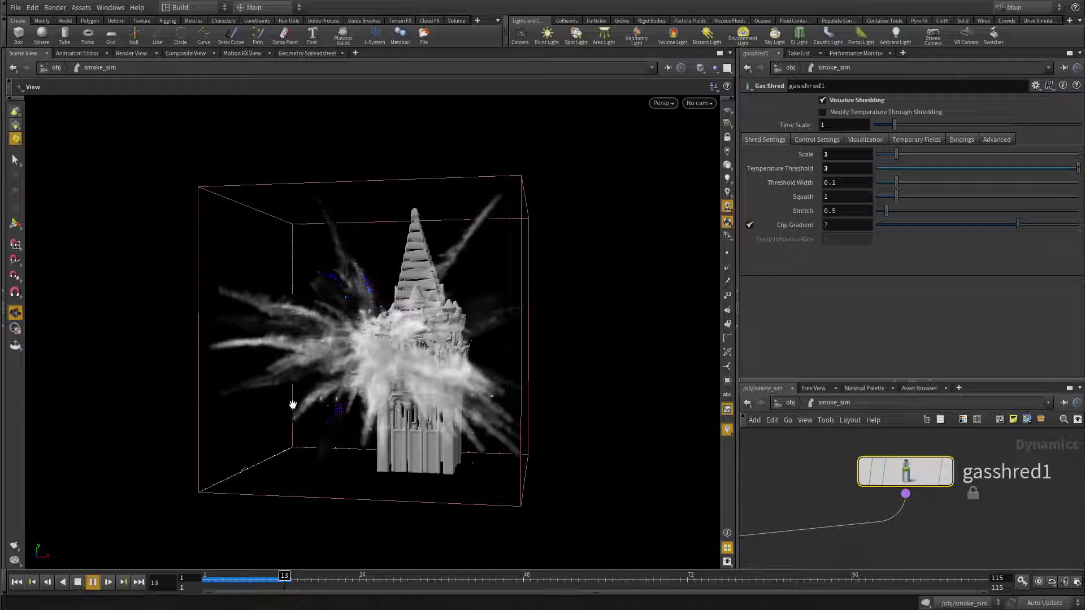
Step: Examine the smoke trails and shredding markers around the tower up close at frame 15
scroll(292, 402, "up", 1)
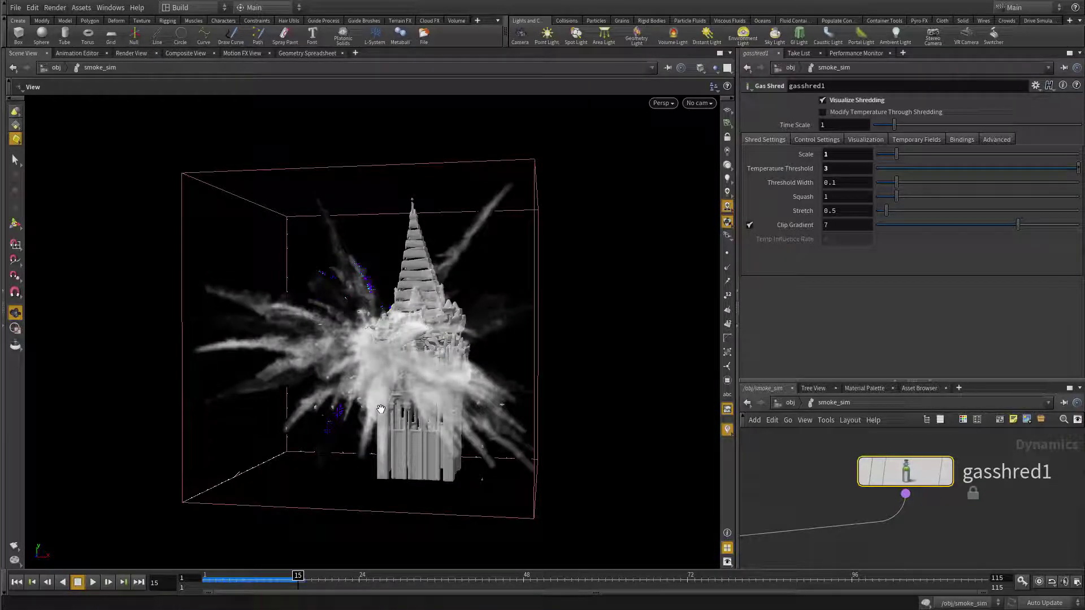
scroll(380, 406, "up", 2)
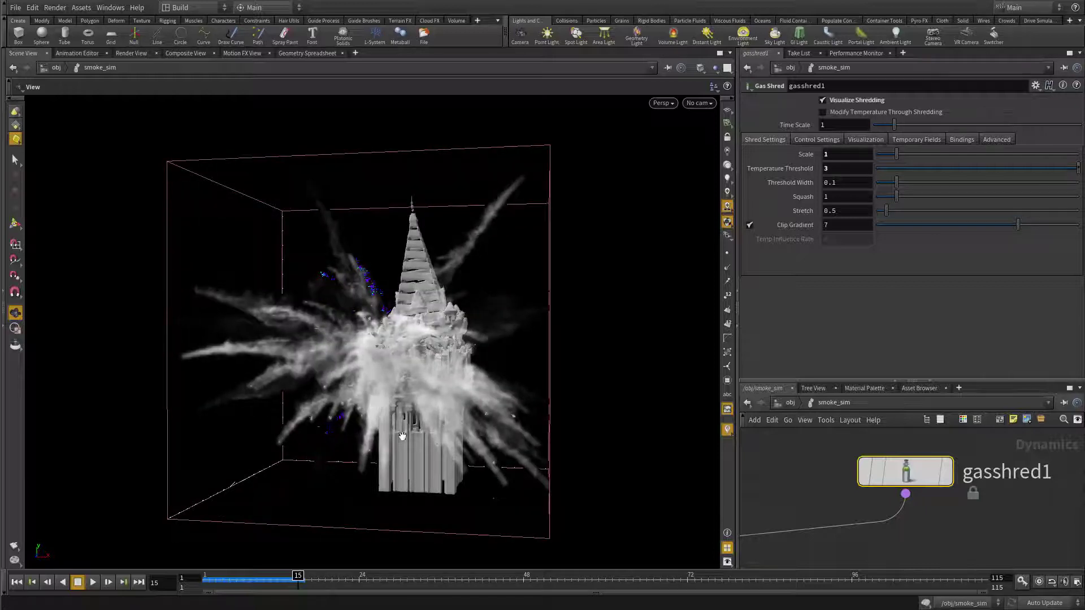
left_click_drag(398, 434, 497, 459)
left_click_drag(454, 393, 392, 426)
right_click_drag(392, 426, 525, 443)
Step: Select smokeobject1 in the smoke_sim network and set its Division Size to 0.03
scroll(928, 478, "down", 3)
middle_click_drag(775, 494, 959, 478)
middle_click_drag(804, 459, 926, 420)
middle_click_drag(855, 489, 831, 440)
middle_click_drag(823, 485, 882, 445)
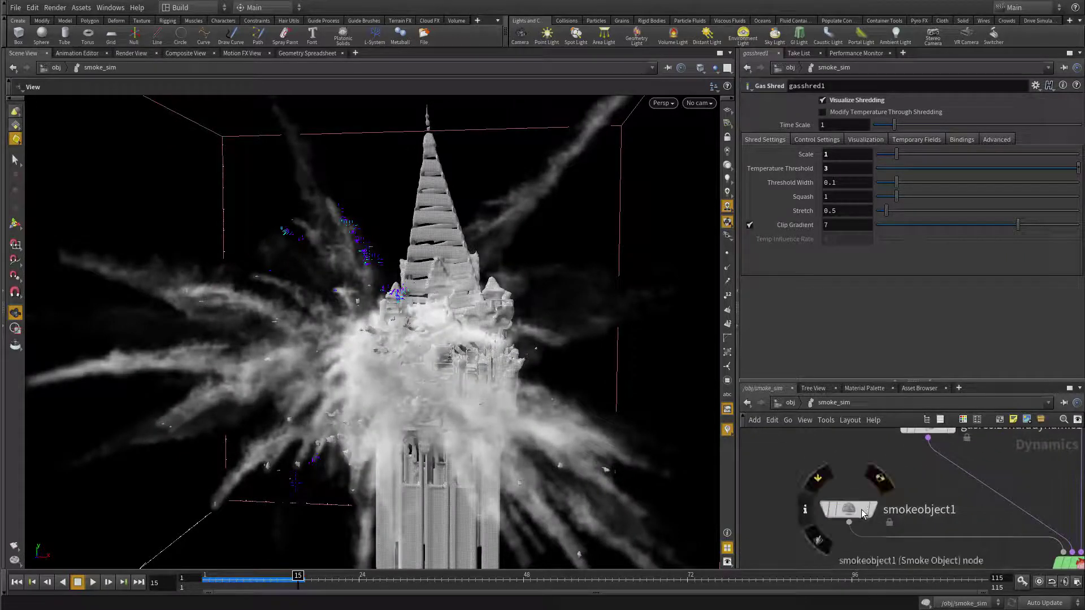
left_click(850, 511)
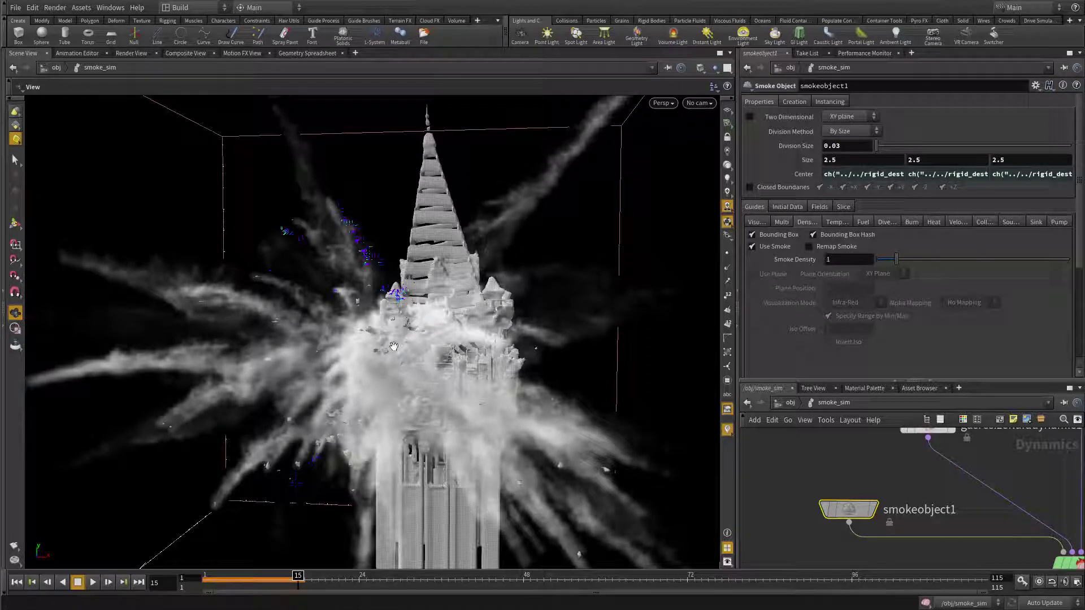
Step: Return to frame 1 with the whole tower framed in the viewport and launch a flipbook render of the simulation
right_click_drag(404, 352, 307, 451)
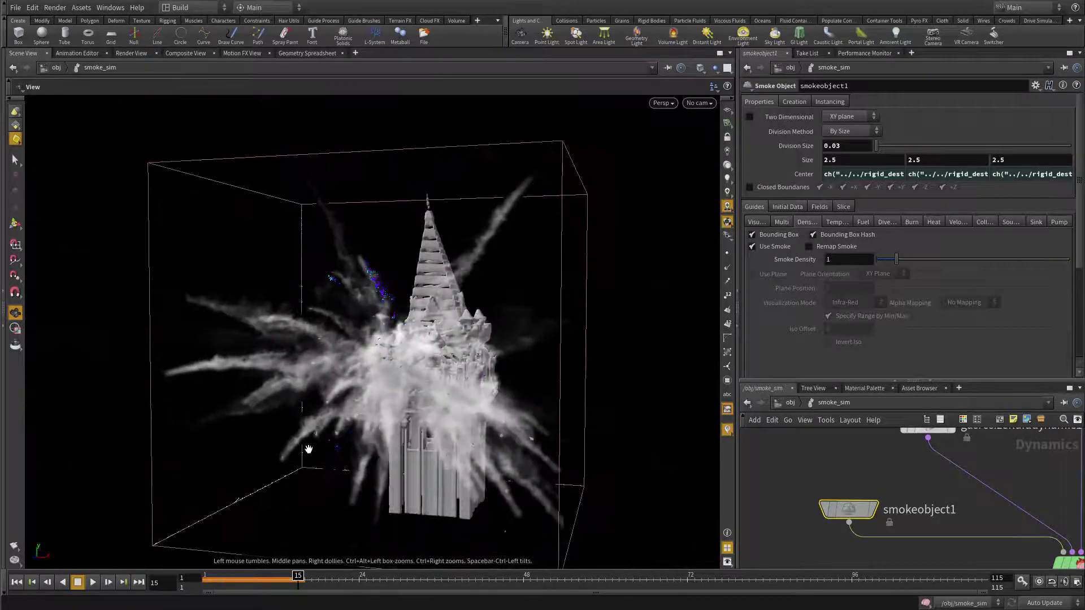
left_click(17, 585)
left_click_drag(316, 426, 75, 455)
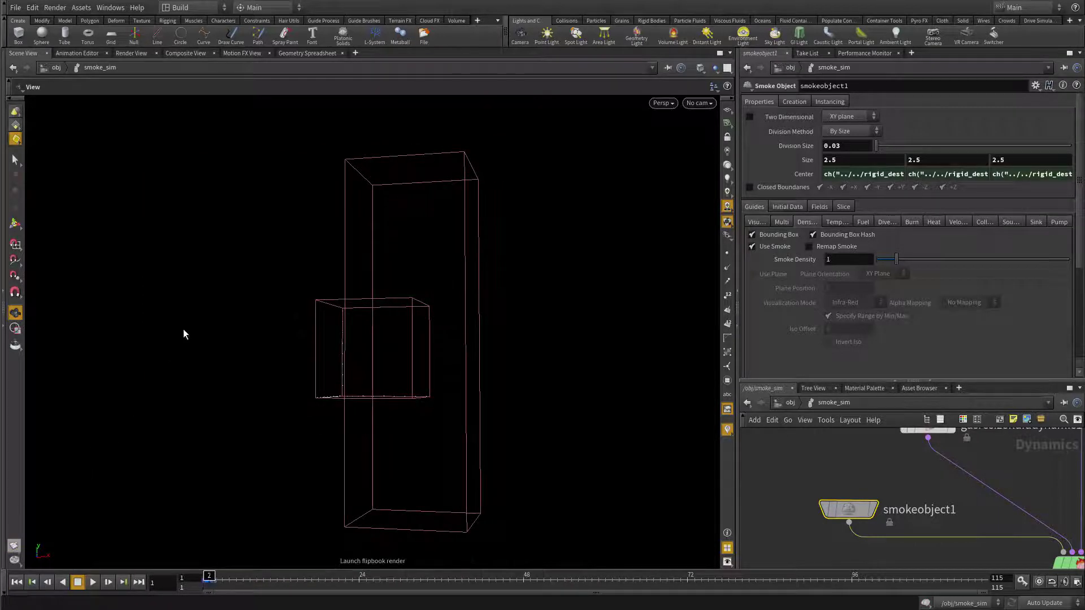
left_click(14, 559)
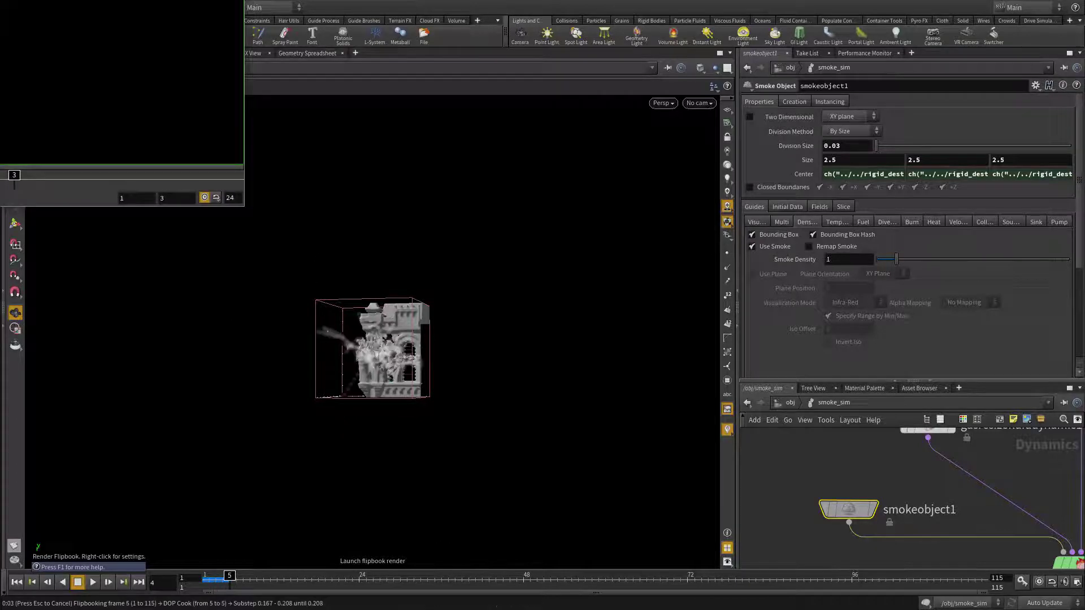
left_click(213, 560)
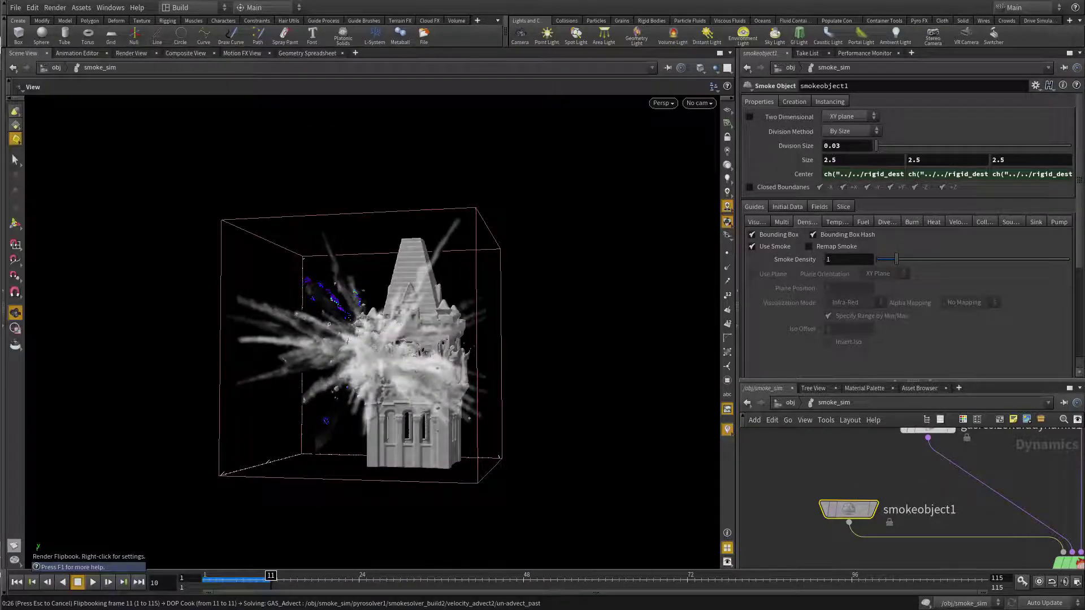
Step: Switch to the MPlay flipbook and scrub through the rendered frames up to frame 15 to examine the smoke trails and shredding markers
key("alt+Tab")
left_click_drag(204, 24, 206, 39)
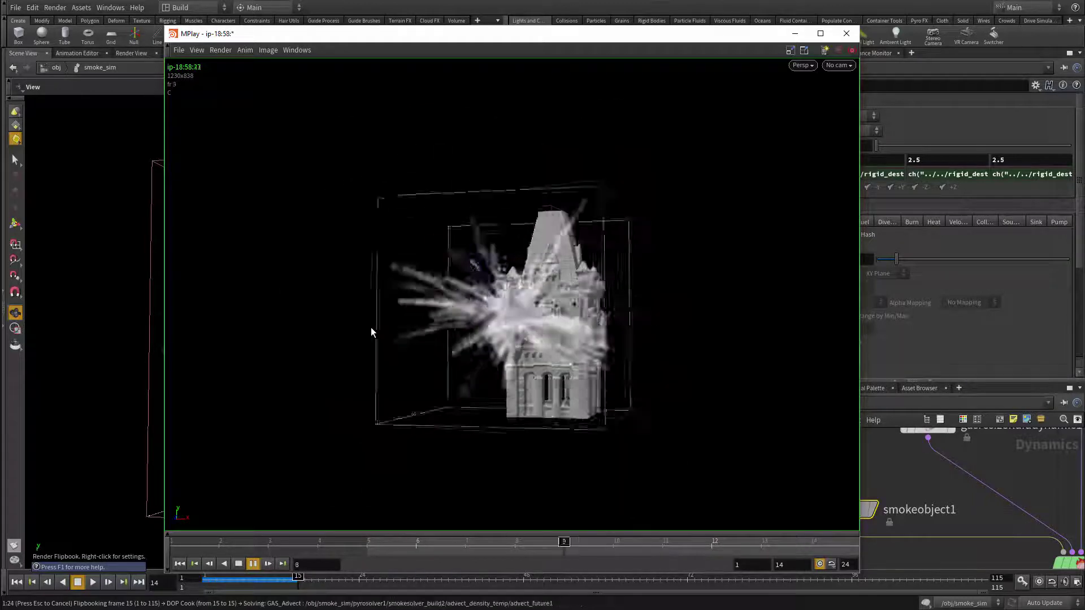
left_click(418, 545)
mouse_move(418, 545)
left_mouse_down()
mouse_move(765, 544)
mouse_move(843, 555)
left_mouse_up()
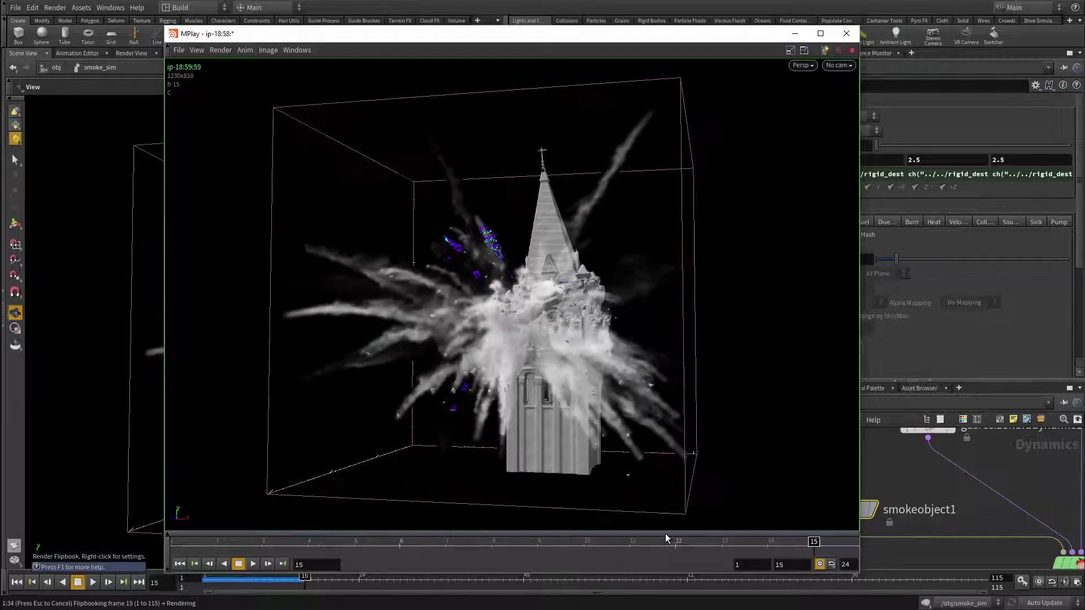
left_click_drag(631, 540, 466, 476)
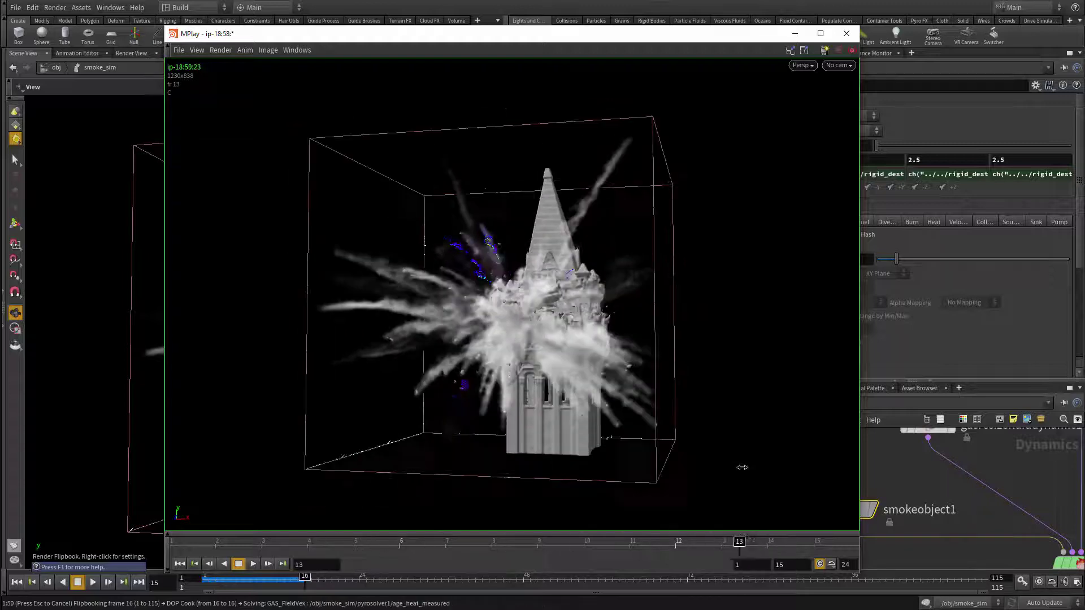
left_click_drag(381, 478, 419, 429)
left_click_drag(539, 425, 821, 421)
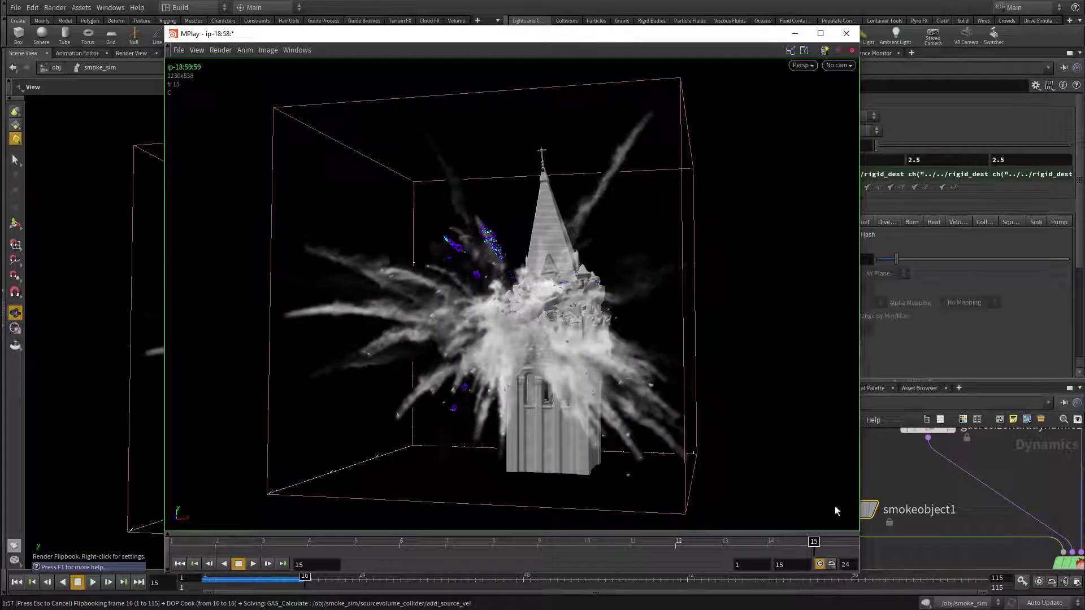